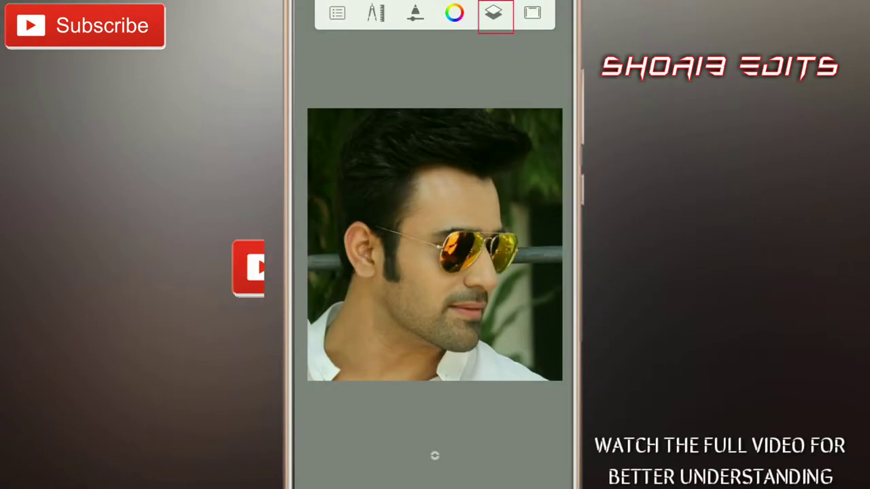
Step: Add a new blank layer above the portrait photo
{"action": "left_click", "coordinate": [494, 13]}
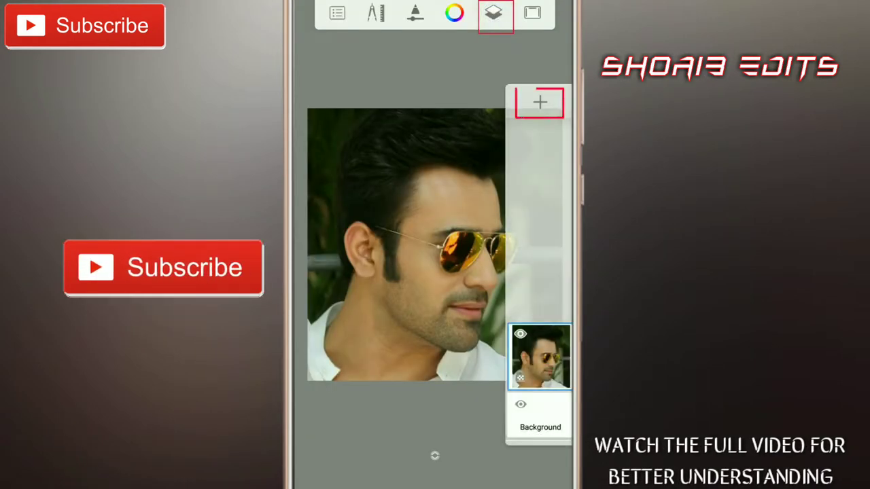
{"action": "left_click", "coordinate": [539, 103]}
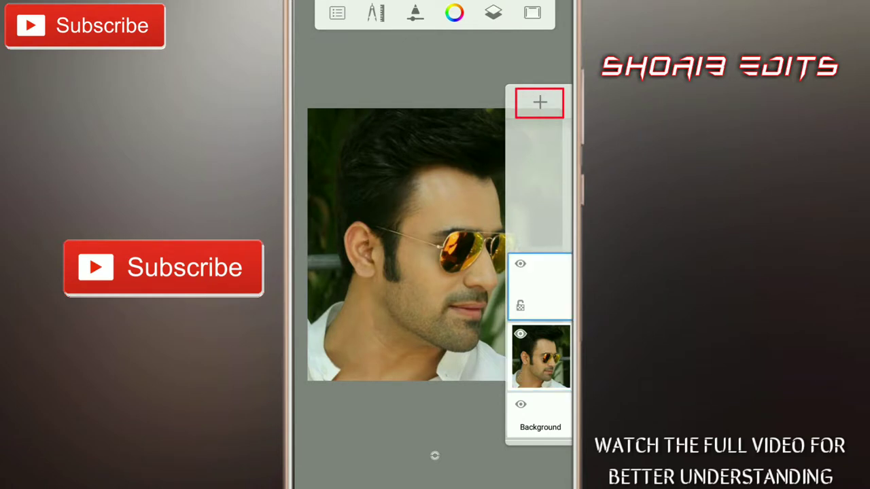
{"action": "left_click", "coordinate": [435, 454]}
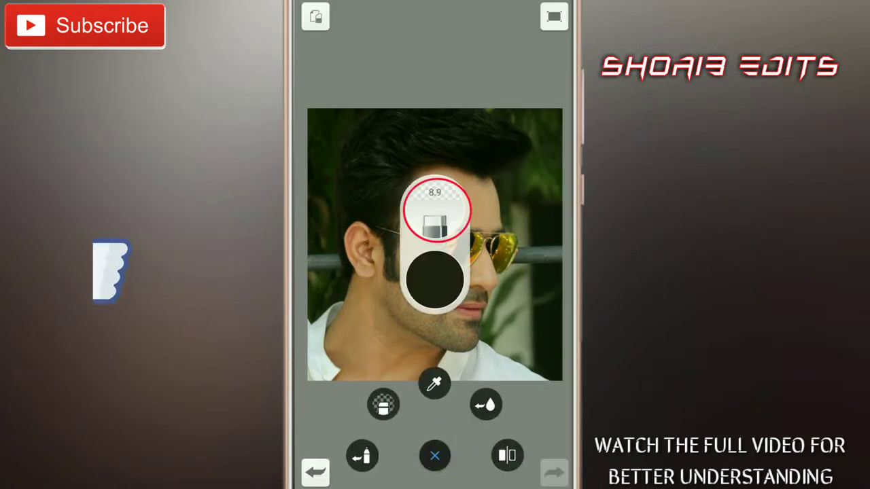
Step: Select the Anemone_2 brush from the Shape set, at size 11.4 and 48% opacity
{"action": "left_click", "coordinate": [436, 208]}
{"action": "scroll", "coordinate": [478, 384], "scroll_direction": "down", "scroll_amount": 5}
{"action": "scroll", "coordinate": [489, 272], "scroll_direction": "down", "scroll_amount": 5}
{"action": "scroll", "coordinate": [503, 272], "scroll_direction": "down", "scroll_amount": 5}
{"action": "scroll", "coordinate": [510, 255], "scroll_direction": "down", "scroll_amount": 5}
{"action": "scroll", "coordinate": [515, 196], "scroll_direction": "down", "scroll_amount": 5}
{"action": "scroll", "coordinate": [505, 204], "scroll_direction": "down", "scroll_amount": 2}
{"action": "scroll", "coordinate": [509, 196], "scroll_direction": "up", "scroll_amount": 10}
{"action": "scroll", "coordinate": [521, 417], "scroll_direction": "up", "scroll_amount": 5}
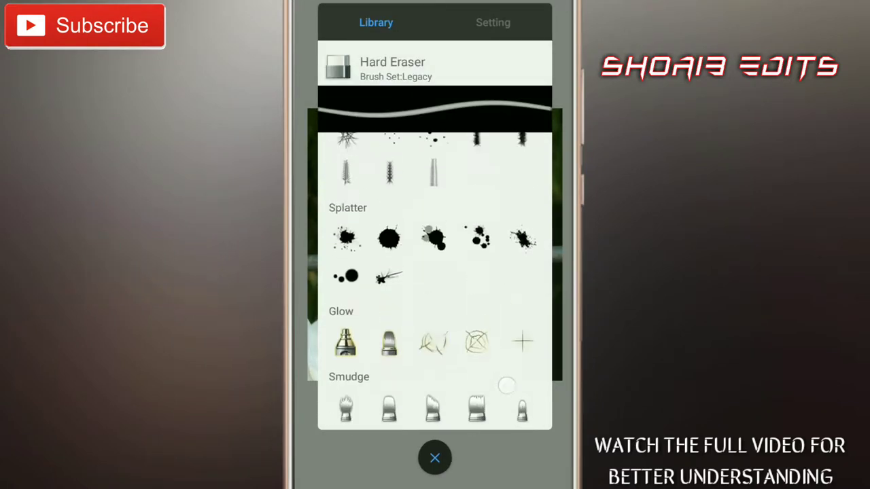
{"action": "scroll", "coordinate": [506, 385], "scroll_direction": "up", "scroll_amount": 5}
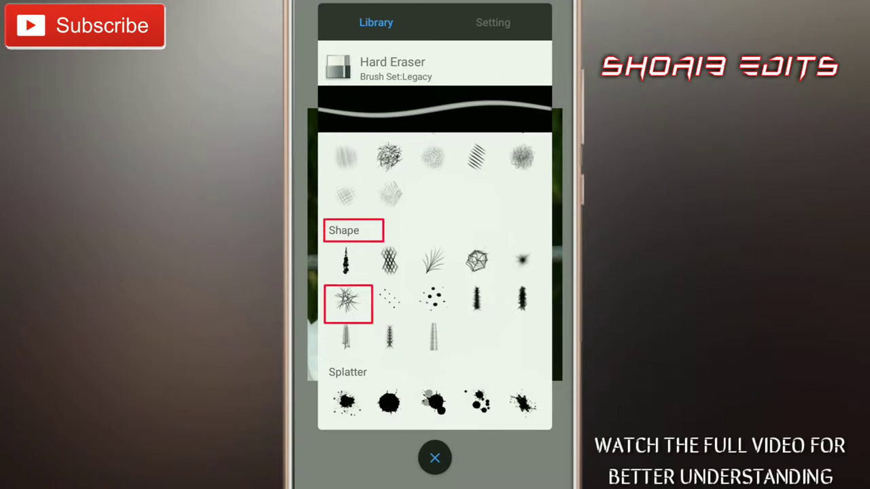
{"action": "left_click", "coordinate": [347, 300]}
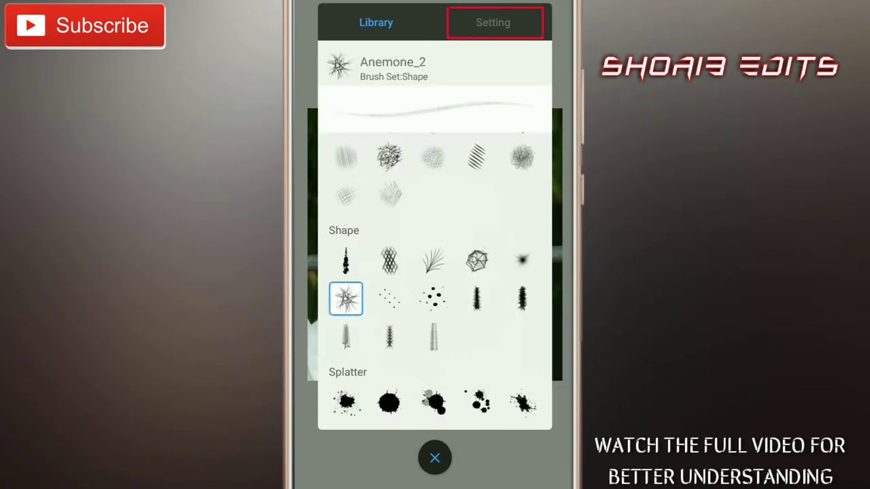
{"action": "left_click", "coordinate": [513, 22]}
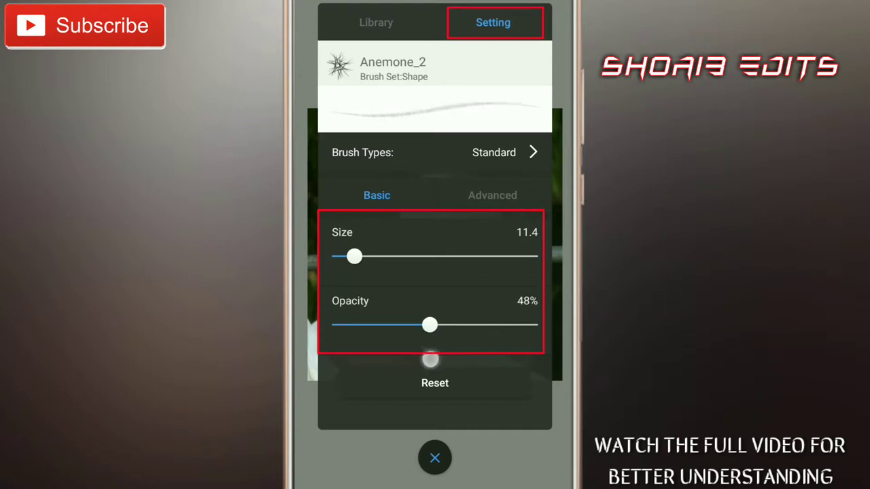
{"action": "left_click", "coordinate": [435, 457]}
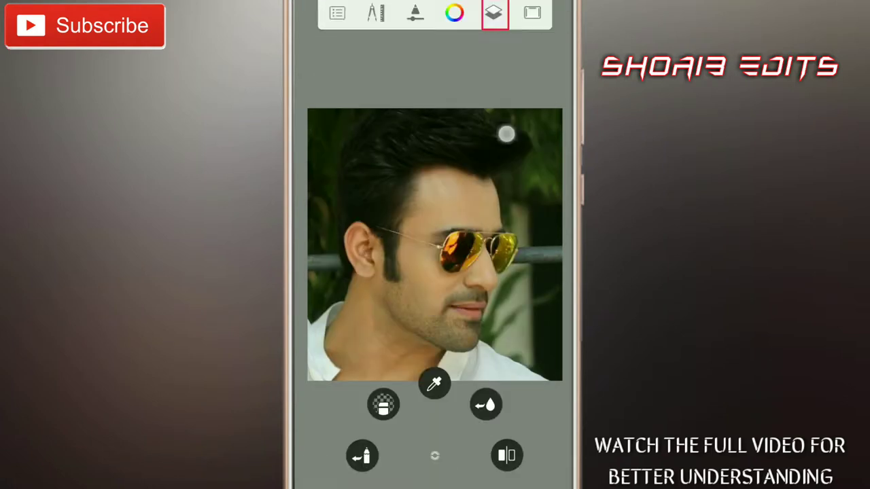
Step: Shrink the Anemone_2 brush to size 10.4
{"action": "left_click", "coordinate": [494, 13]}
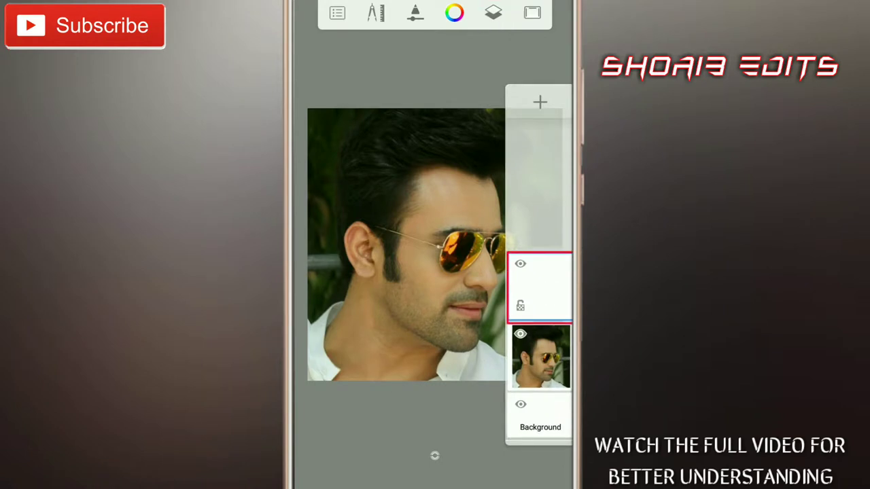
{"action": "left_click", "coordinate": [494, 13]}
{"action": "left_click", "coordinate": [435, 456]}
{"action": "mouse_move", "coordinate": [398, 233]}
{"action": "left_mouse_down"}
{"action": "mouse_move", "coordinate": [430, 263]}
{"action": "mouse_move", "coordinate": [441, 456]}
{"action": "left_mouse_up"}
{"action": "scroll", "coordinate": [401, 269], "scroll_direction": "up", "scroll_amount": 5}
{"action": "left_click", "coordinate": [441, 456]}
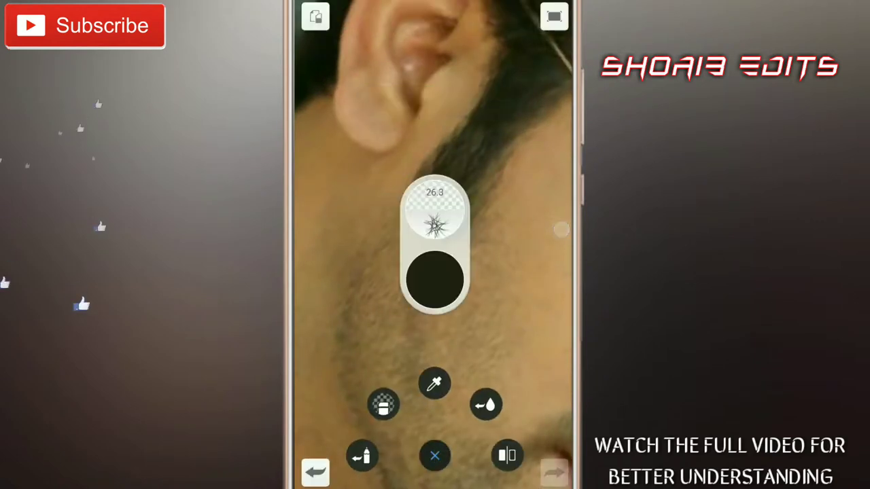
Step: Paint dark beard strokes down the cheek and near the chin
{"action": "scroll", "coordinate": [435, 204], "scroll_direction": "down", "scroll_amount": 2}
{"action": "mouse_move", "coordinate": [420, 196]}
{"action": "left_mouse_down"}
{"action": "mouse_move", "coordinate": [408, 246]}
{"action": "mouse_move", "coordinate": [434, 335]}
{"action": "left_mouse_up"}
{"action": "mouse_move", "coordinate": [462, 177]}
{"action": "left_mouse_down"}
{"action": "mouse_move", "coordinate": [477, 153]}
{"action": "mouse_move", "coordinate": [471, 403]}
{"action": "left_mouse_up"}
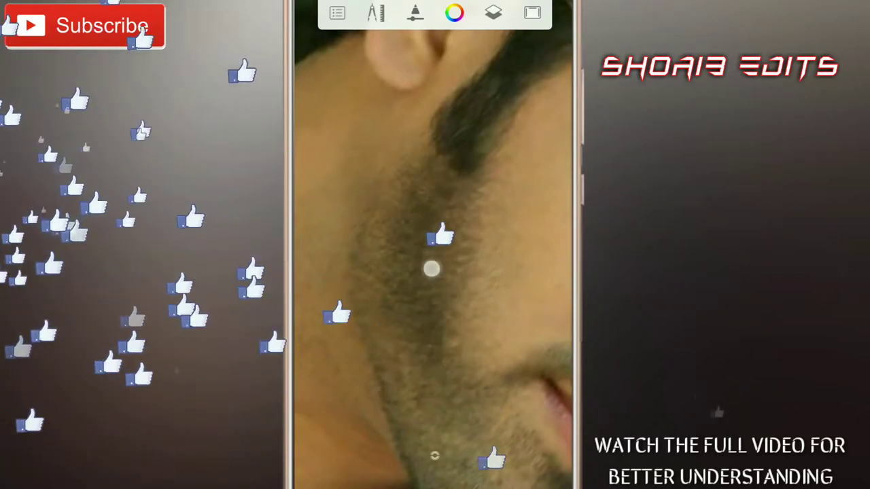
{"action": "left_click_drag", "start_coordinate": [430, 267], "coordinate": [449, 394]}
{"action": "mouse_move", "coordinate": [476, 177]}
{"action": "left_mouse_down"}
{"action": "mouse_move", "coordinate": [481, 334]}
{"action": "mouse_move", "coordinate": [452, 406]}
{"action": "left_mouse_up"}
{"action": "mouse_move", "coordinate": [456, 113]}
{"action": "left_mouse_down"}
{"action": "mouse_move", "coordinate": [394, 227]}
{"action": "mouse_move", "coordinate": [444, 109]}
{"action": "left_mouse_up"}
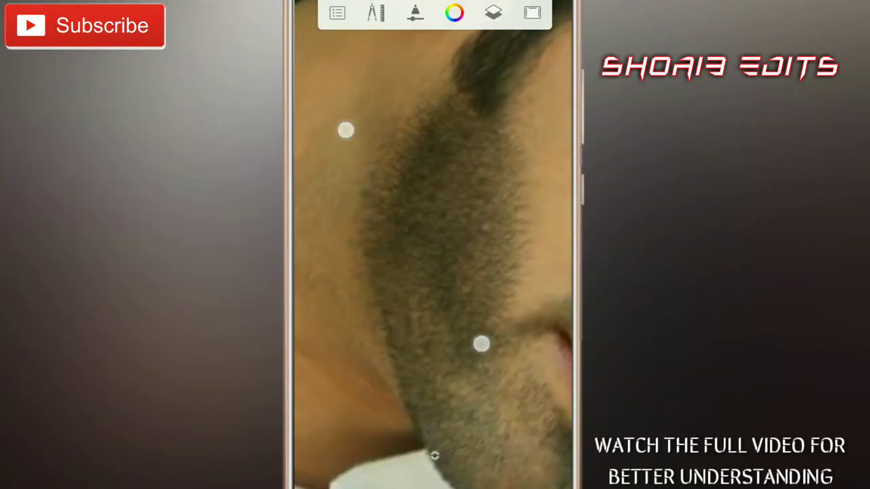
{"action": "left_click_drag", "start_coordinate": [479, 343], "coordinate": [411, 347]}
{"action": "mouse_move", "coordinate": [438, 321]}
{"action": "left_mouse_down"}
{"action": "mouse_move", "coordinate": [419, 334]}
{"action": "mouse_move", "coordinate": [451, 370]}
{"action": "left_mouse_up"}
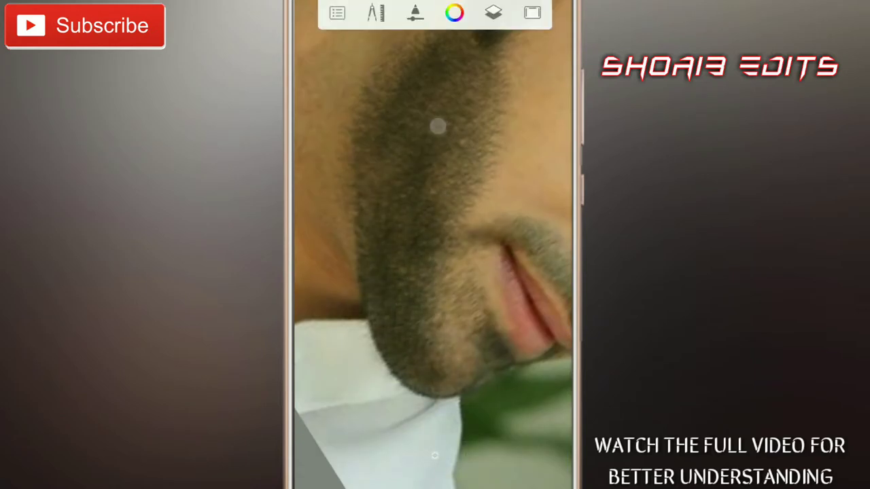
Step: Darken the beard along the jawline, then zoom out to the lower face
{"action": "left_click_drag", "start_coordinate": [438, 125], "coordinate": [464, 297]}
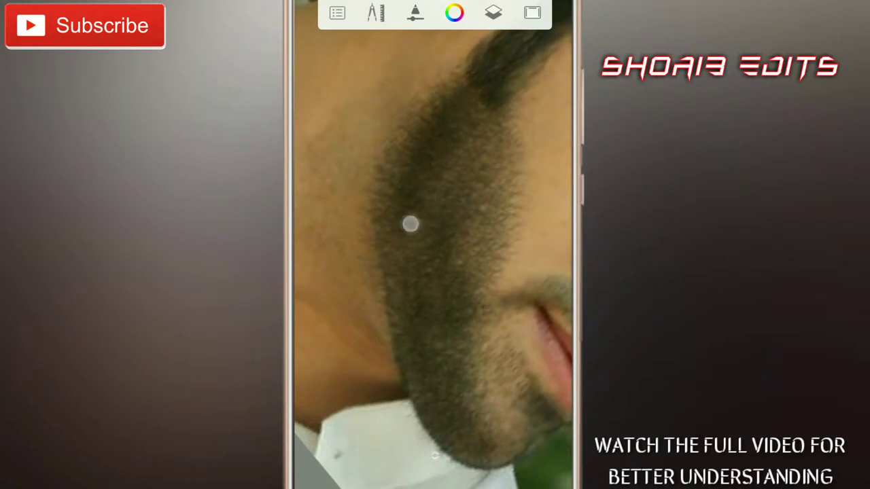
{"action": "left_click_drag", "start_coordinate": [408, 361], "coordinate": [402, 330]}
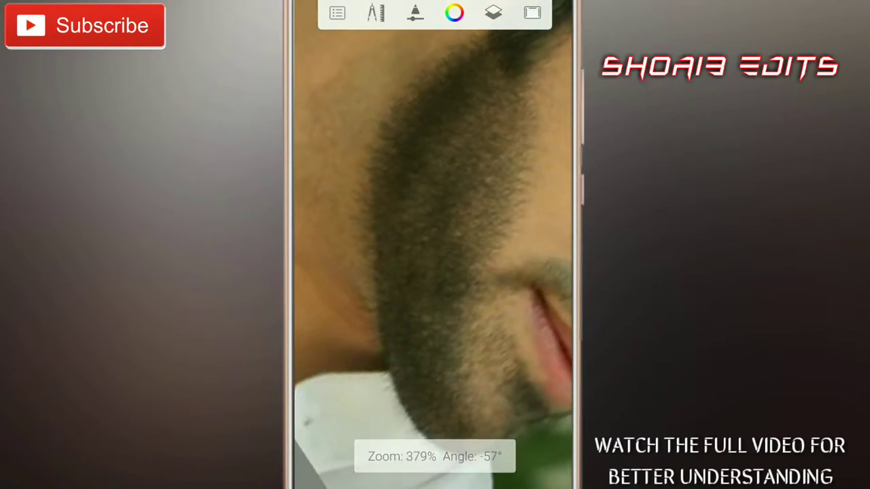
{"action": "left_click_drag", "start_coordinate": [380, 109], "coordinate": [352, 133]}
{"action": "mouse_move", "coordinate": [481, 79]}
{"action": "left_mouse_down"}
{"action": "mouse_move", "coordinate": [398, 231]}
{"action": "mouse_move", "coordinate": [489, 358]}
{"action": "left_mouse_up"}
{"action": "left_click_drag", "start_coordinate": [411, 115], "coordinate": [447, 277]}
{"action": "mouse_move", "coordinate": [446, 190]}
{"action": "left_mouse_down"}
{"action": "mouse_move", "coordinate": [497, 79]}
{"action": "mouse_move", "coordinate": [479, 332]}
{"action": "left_mouse_up"}
{"action": "left_click_drag", "start_coordinate": [352, 122], "coordinate": [380, 150]}
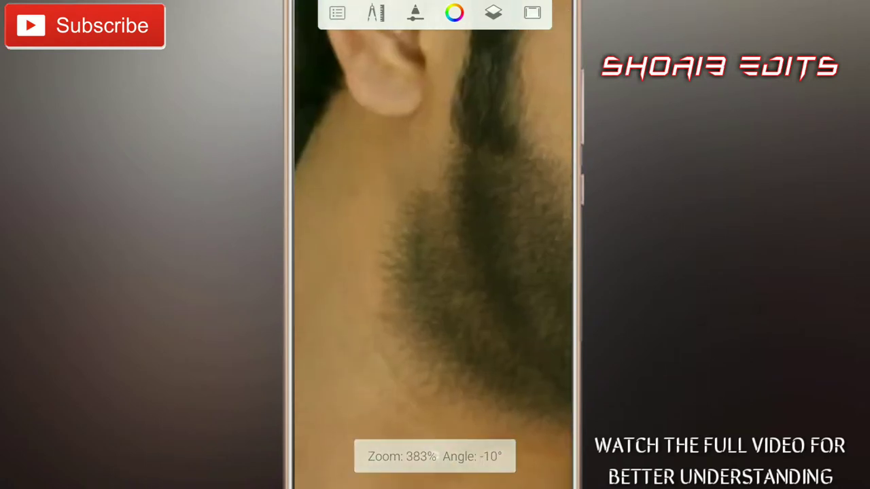
{"action": "mouse_move", "coordinate": [480, 188]}
{"action": "left_mouse_down"}
{"action": "mouse_move", "coordinate": [509, 249]}
{"action": "mouse_move", "coordinate": [509, 311]}
{"action": "left_mouse_up"}
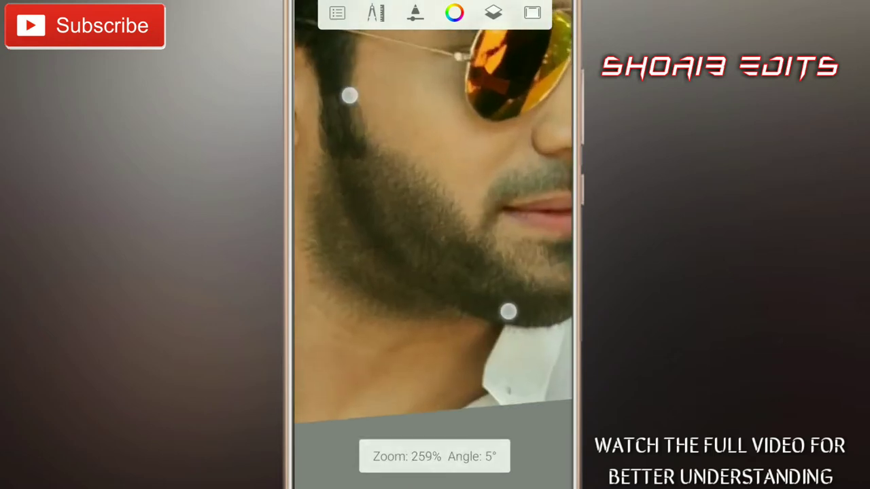
{"action": "left_click_drag", "start_coordinate": [349, 96], "coordinate": [355, 120]}
Step: Enlarge the brush to 15.2 and paint a dark stroke through the mustache
{"action": "left_click_drag", "start_coordinate": [449, 427], "coordinate": [342, 252]}
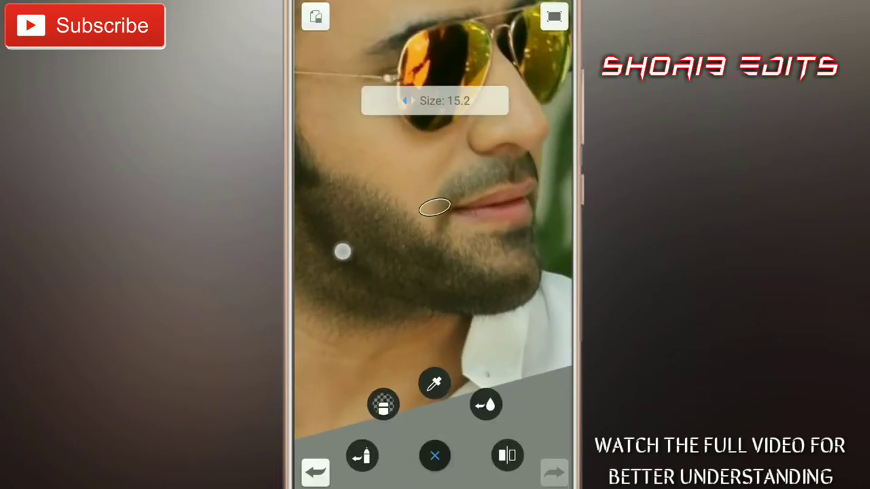
{"action": "left_click_drag", "start_coordinate": [404, 152], "coordinate": [357, 129]}
{"action": "left_click_drag", "start_coordinate": [509, 252], "coordinate": [480, 129]}
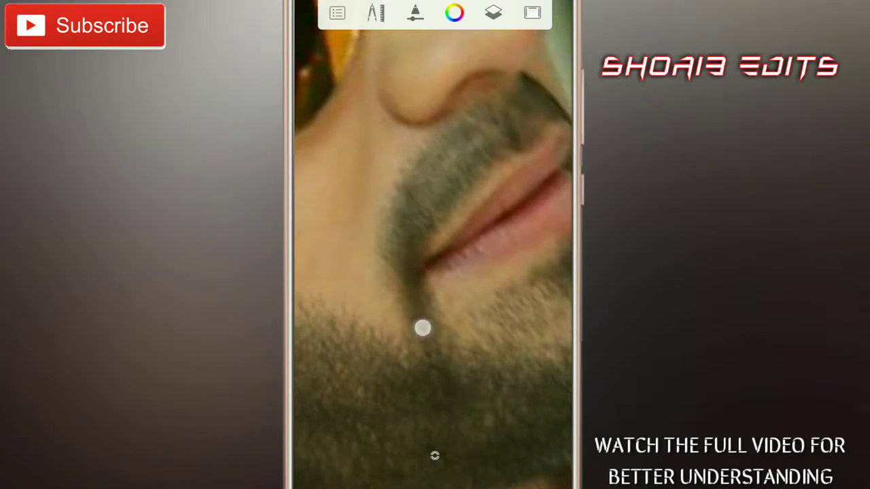
{"action": "left_click_drag", "start_coordinate": [512, 312], "coordinate": [502, 74]}
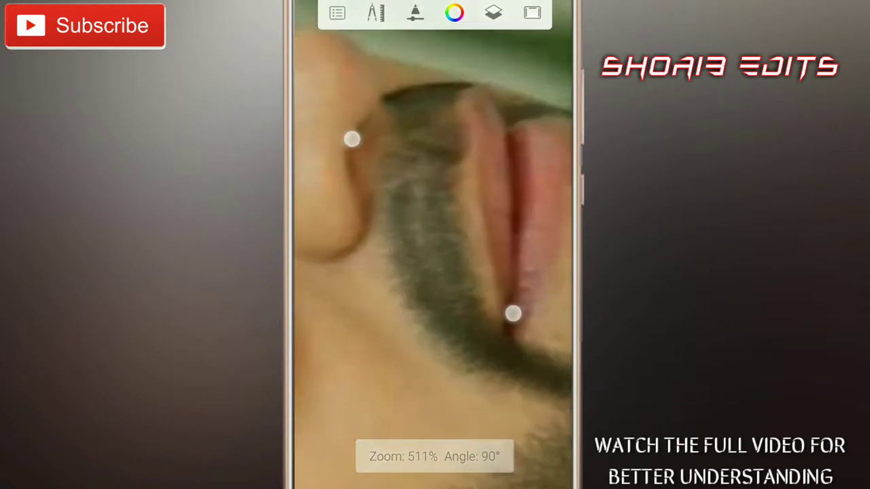
{"action": "left_click_drag", "start_coordinate": [413, 260], "coordinate": [412, 379]}
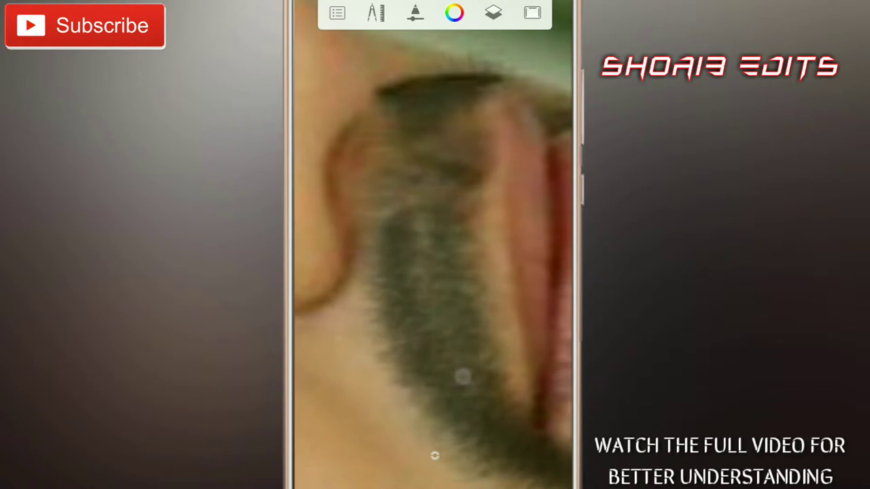
Step: Paint dark strokes down the beard along the jaw
{"action": "mouse_move", "coordinate": [426, 198]}
{"action": "left_mouse_down"}
{"action": "mouse_move", "coordinate": [435, 404]}
{"action": "mouse_move", "coordinate": [386, 263]}
{"action": "left_mouse_up"}
{"action": "left_click_drag", "start_coordinate": [403, 182], "coordinate": [349, 169]}
{"action": "left_click_drag", "start_coordinate": [415, 189], "coordinate": [378, 116]}
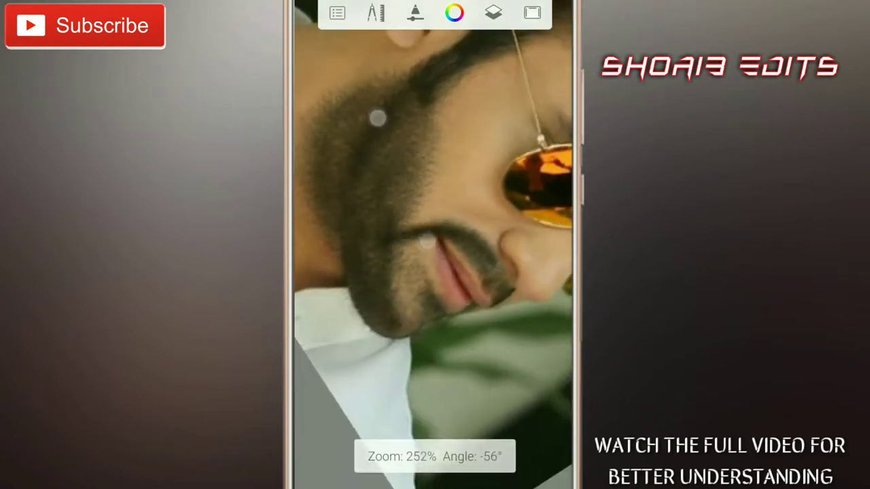
{"action": "mouse_move", "coordinate": [354, 146]}
{"action": "left_mouse_down"}
{"action": "mouse_move", "coordinate": [442, 175]}
{"action": "mouse_move", "coordinate": [458, 149]}
{"action": "left_mouse_up"}
{"action": "mouse_move", "coordinate": [407, 180]}
{"action": "left_mouse_down"}
{"action": "mouse_move", "coordinate": [394, 338]}
{"action": "mouse_move", "coordinate": [470, 279]}
{"action": "mouse_move", "coordinate": [468, 337]}
{"action": "mouse_move", "coordinate": [330, 129]}
{"action": "left_mouse_up"}
{"action": "left_click_drag", "start_coordinate": [467, 204], "coordinate": [471, 329]}
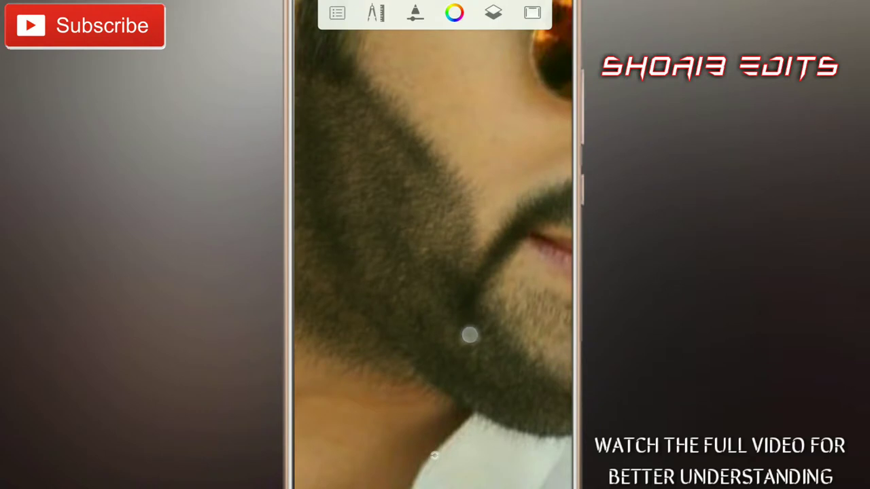
{"action": "mouse_move", "coordinate": [465, 295]}
{"action": "left_mouse_down"}
{"action": "mouse_move", "coordinate": [435, 224]}
{"action": "mouse_move", "coordinate": [436, 366]}
{"action": "left_mouse_up"}
Step: Inspect the beard around the lips, chin and ear, then view the whole photo
{"action": "left_click_drag", "start_coordinate": [407, 341], "coordinate": [470, 281]}
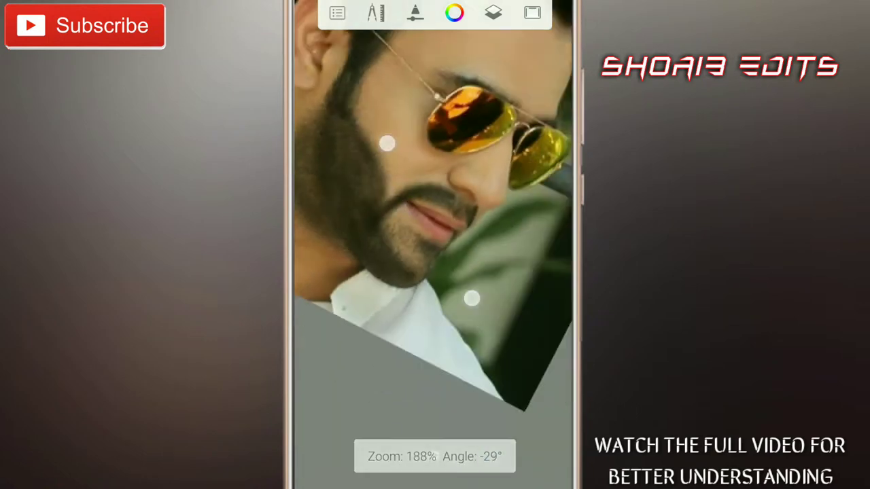
{"action": "left_click_drag", "start_coordinate": [386, 142], "coordinate": [363, 52]}
{"action": "mouse_move", "coordinate": [417, 330]}
{"action": "left_mouse_down"}
{"action": "mouse_move", "coordinate": [485, 320]}
{"action": "mouse_move", "coordinate": [488, 280]}
{"action": "mouse_move", "coordinate": [461, 266]}
{"action": "left_mouse_up"}
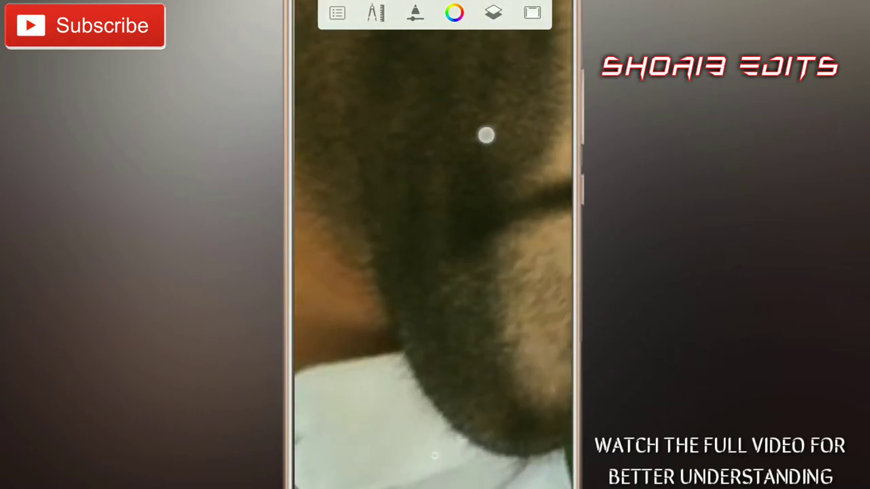
{"action": "mouse_move", "coordinate": [475, 375]}
{"action": "left_mouse_down"}
{"action": "mouse_move", "coordinate": [521, 140]}
{"action": "mouse_move", "coordinate": [464, 102]}
{"action": "left_mouse_up"}
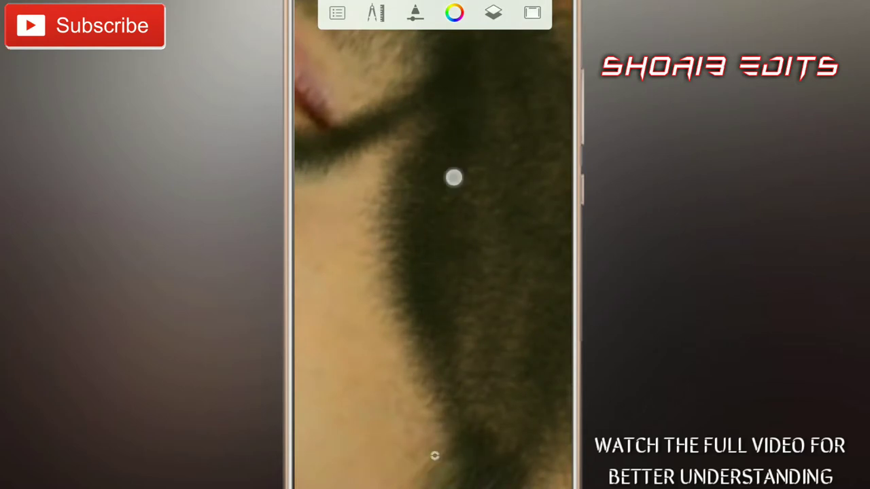
{"action": "left_click_drag", "start_coordinate": [453, 177], "coordinate": [415, 280]}
{"action": "mouse_move", "coordinate": [489, 97]}
{"action": "left_mouse_down"}
{"action": "mouse_move", "coordinate": [398, 256]}
{"action": "mouse_move", "coordinate": [400, 317]}
{"action": "left_mouse_up"}
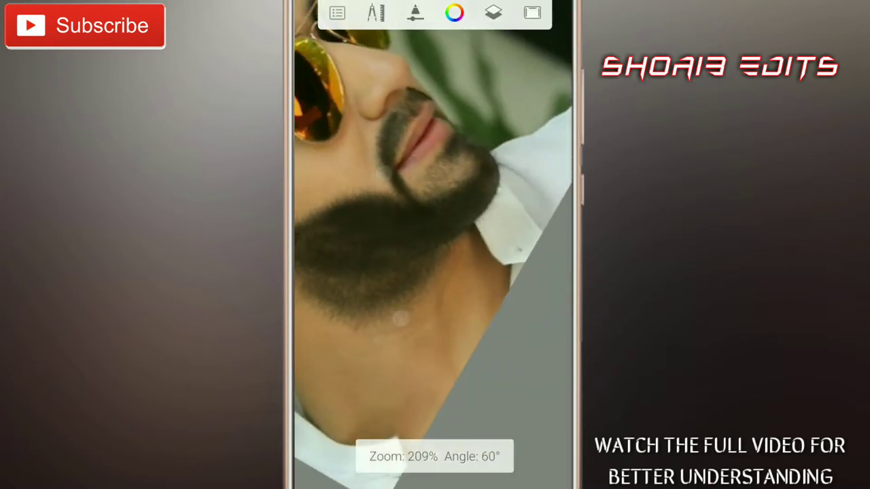
{"action": "left_click", "coordinate": [401, 318]}
{"action": "left_click_drag", "start_coordinate": [494, 303], "coordinate": [434, 271]}
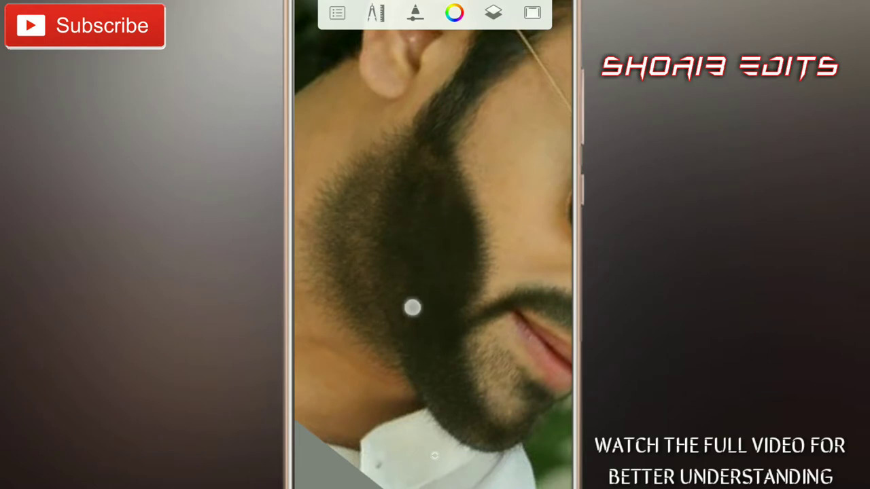
{"action": "left_click_drag", "start_coordinate": [477, 293], "coordinate": [407, 204]}
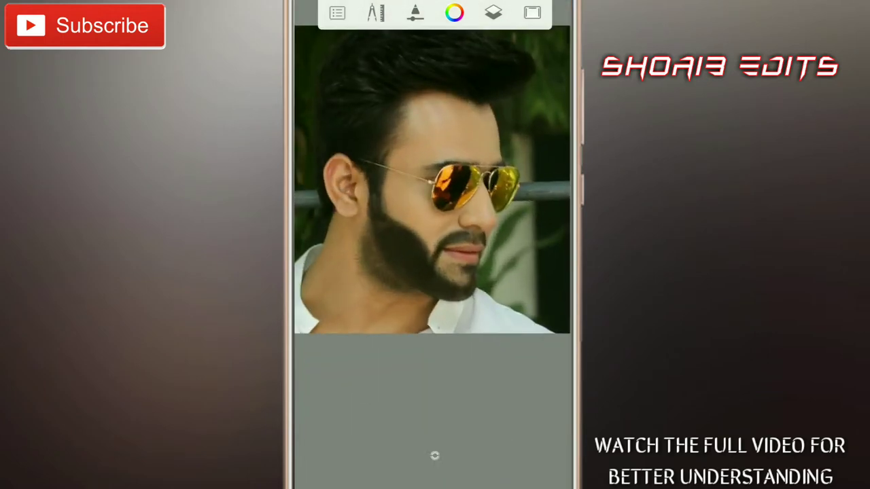
Step: Drag the beard layer's (Layer 2) opacity slider down from 100%
{"action": "left_click", "coordinate": [493, 12]}
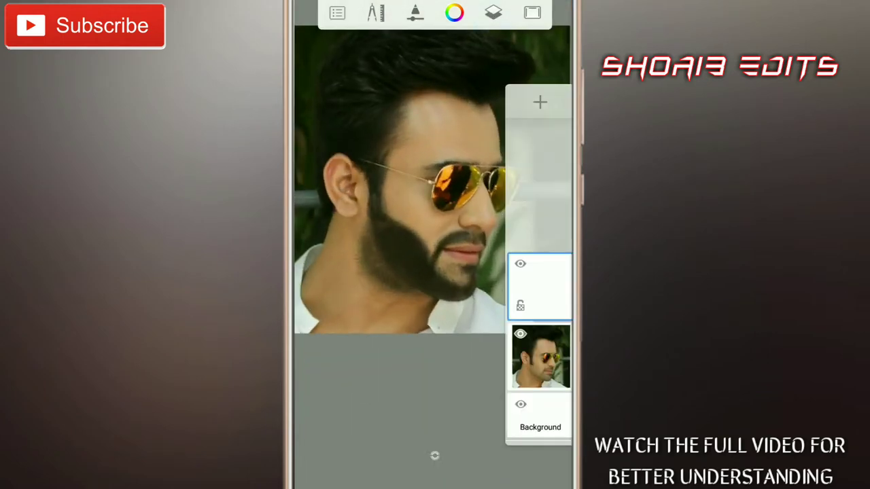
{"action": "left_click", "coordinate": [548, 301]}
{"action": "mouse_move", "coordinate": [536, 243]}
{"action": "left_mouse_down"}
{"action": "mouse_move", "coordinate": [510, 376]}
{"action": "mouse_move", "coordinate": [538, 381]}
{"action": "left_mouse_up"}
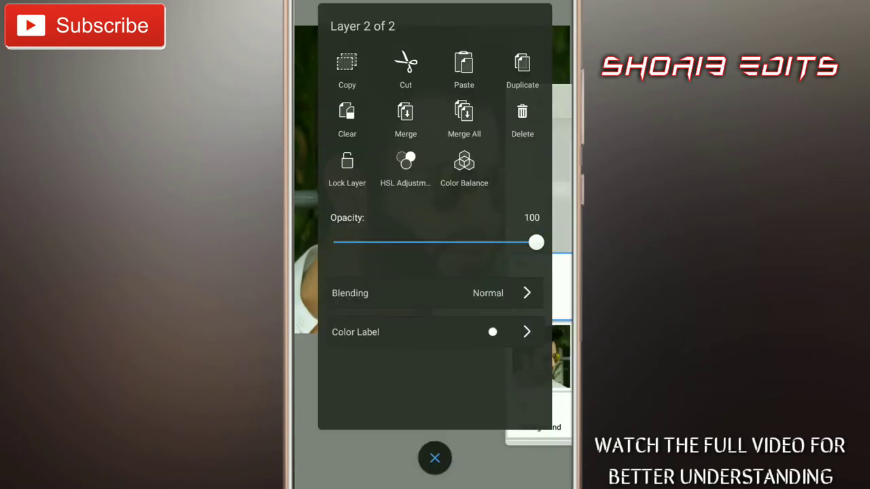
{"action": "left_click_drag", "start_coordinate": [536, 242], "coordinate": [499, 290]}
{"action": "left_click", "coordinate": [442, 464]}
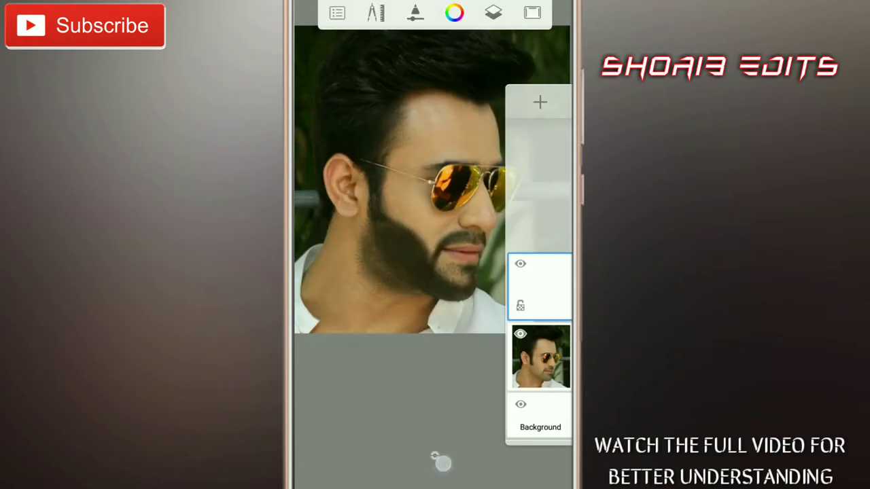
Step: Pick the Hard Eraser from the Legacy brush set
{"action": "left_click", "coordinate": [435, 454]}
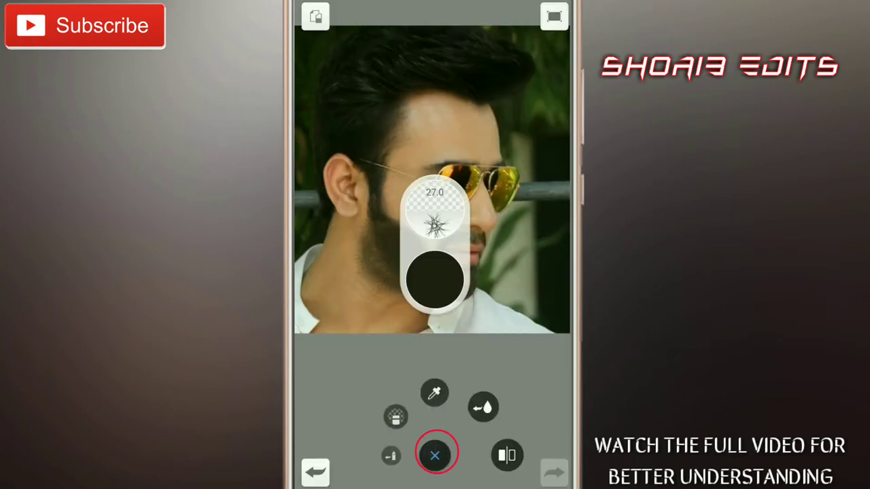
{"action": "left_click", "coordinate": [435, 211]}
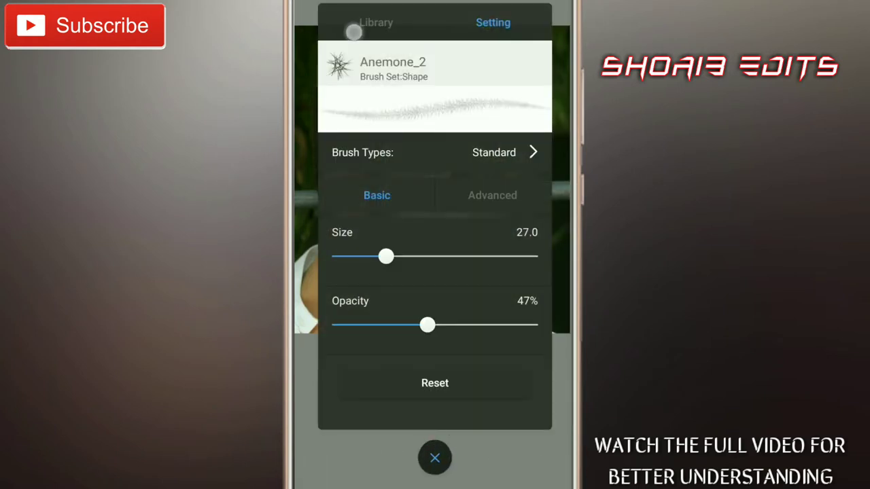
{"action": "left_click", "coordinate": [353, 32]}
{"action": "scroll", "coordinate": [509, 188], "scroll_direction": "up", "scroll_amount": 5}
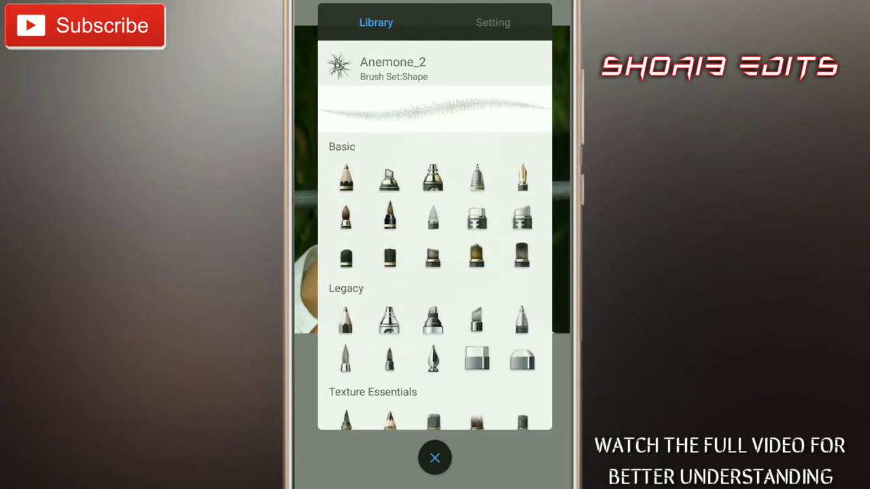
{"action": "left_click", "coordinate": [477, 359]}
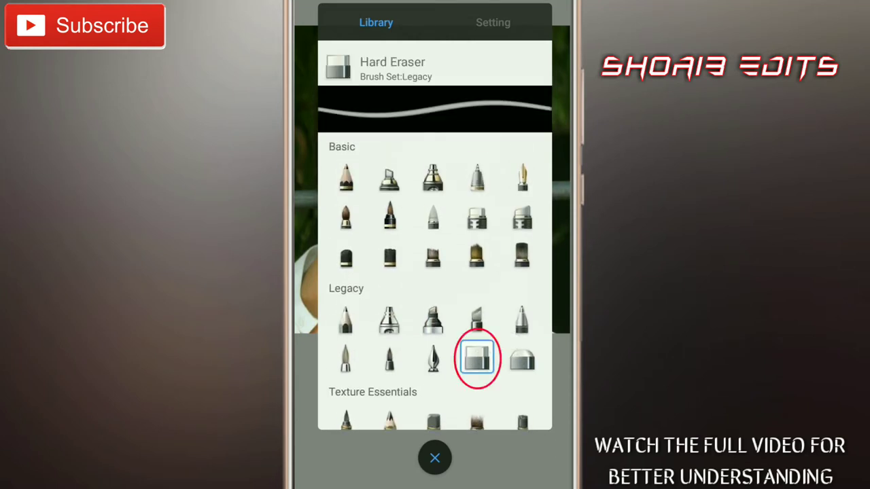
{"action": "left_click", "coordinate": [435, 458]}
{"action": "scroll", "coordinate": [435, 272], "scroll_direction": "up", "scroll_amount": 5}
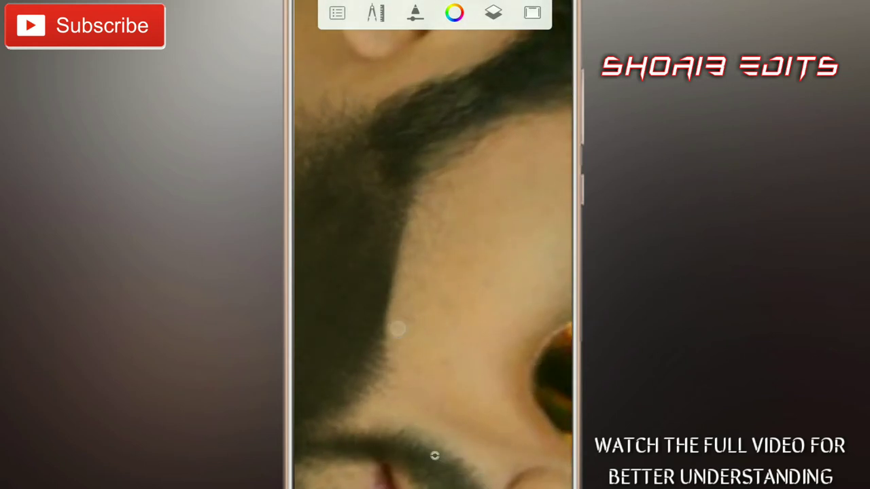
Step: Zoom the view in and out around the painted beard
{"action": "scroll", "coordinate": [420, 147], "scroll_direction": "up", "scroll_amount": 3}
{"action": "scroll", "coordinate": [451, 209], "scroll_direction": "down", "scroll_amount": 3}
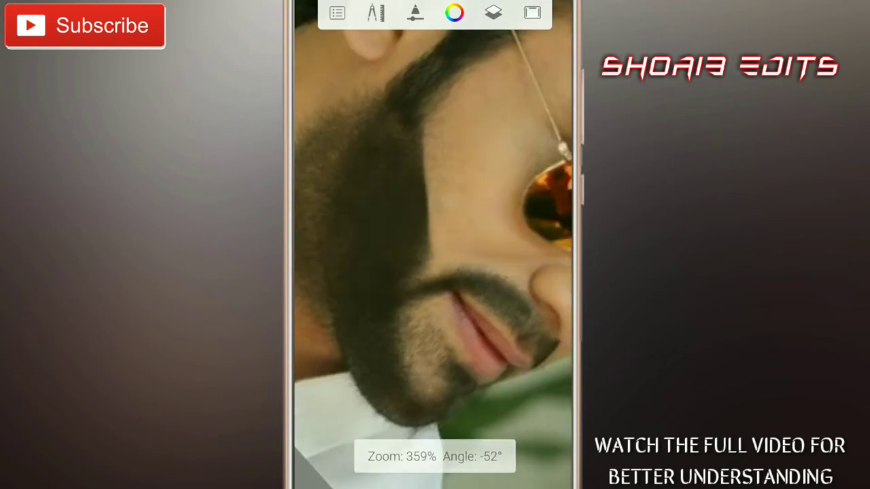
{"action": "scroll", "coordinate": [452, 167], "scroll_direction": "up", "scroll_amount": 3}
{"action": "scroll", "coordinate": [428, 291], "scroll_direction": "up", "scroll_amount": 2}
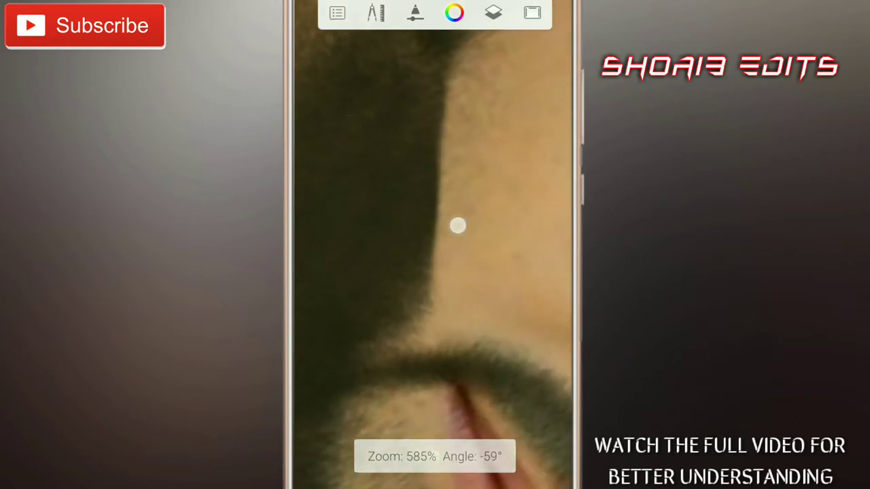
{"action": "scroll", "coordinate": [458, 225], "scroll_direction": "down", "scroll_amount": 5}
{"action": "scroll", "coordinate": [402, 192], "scroll_direction": "up", "scroll_amount": 3}
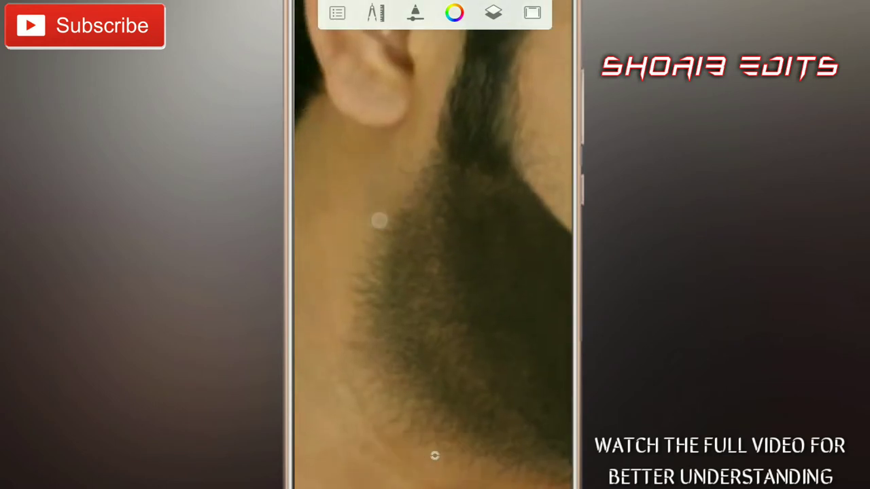
{"action": "scroll", "coordinate": [388, 335], "scroll_direction": "up", "scroll_amount": 3}
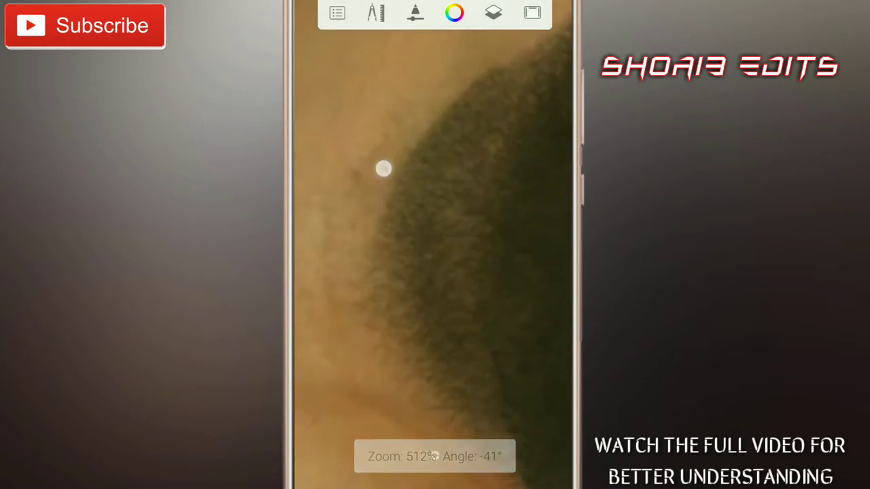
{"action": "scroll", "coordinate": [404, 261], "scroll_direction": "up", "scroll_amount": 1}
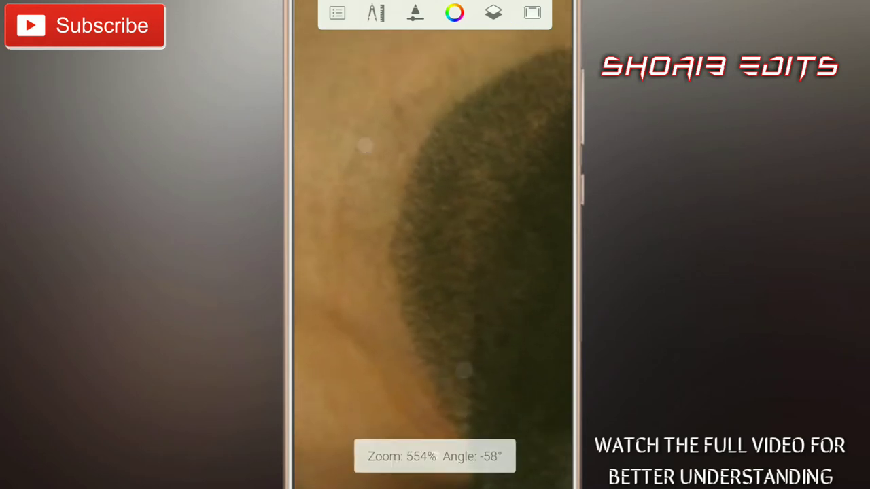
{"action": "scroll", "coordinate": [392, 369], "scroll_direction": "down", "scroll_amount": 5}
{"action": "scroll", "coordinate": [410, 199], "scroll_direction": "up", "scroll_amount": 2}
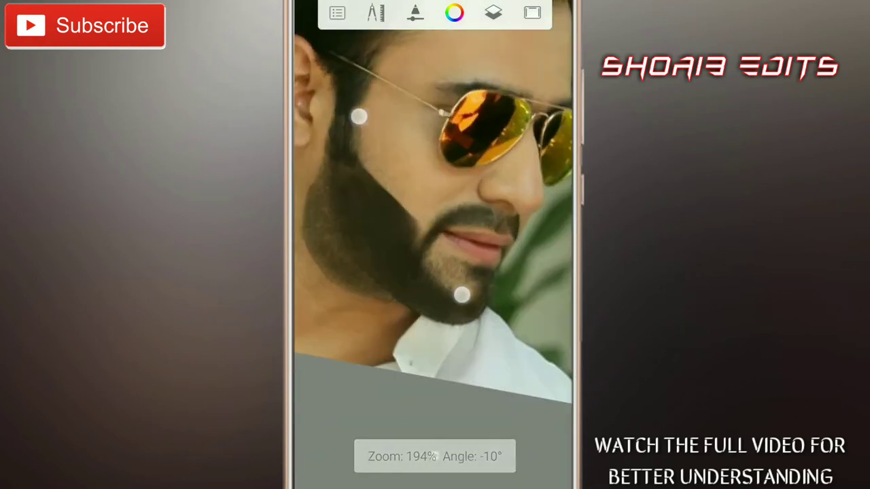
{"action": "scroll", "coordinate": [408, 205], "scroll_direction": "up", "scroll_amount": 5}
{"action": "scroll", "coordinate": [435, 237], "scroll_direction": "up", "scroll_amount": 3}
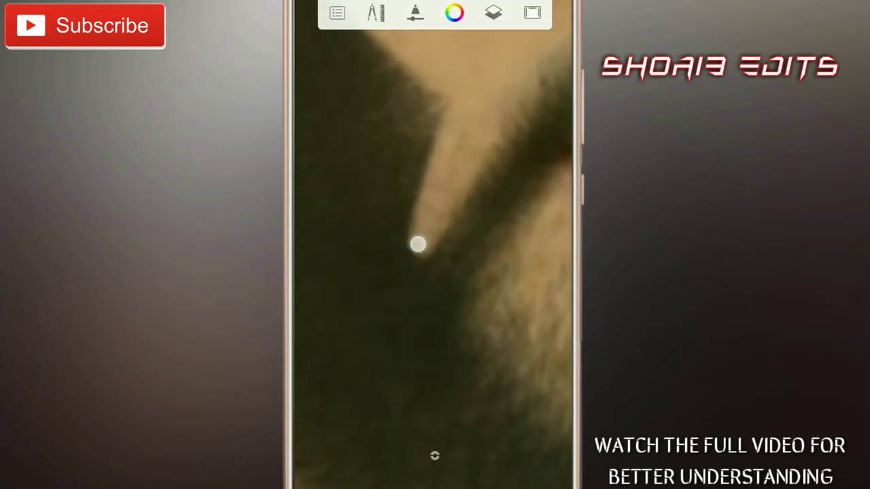
{"action": "scroll", "coordinate": [411, 177], "scroll_direction": "down", "scroll_amount": 5}
{"action": "scroll", "coordinate": [415, 184], "scroll_direction": "up", "scroll_amount": 2}
{"action": "scroll", "coordinate": [415, 184], "scroll_direction": "up", "scroll_amount": 3}
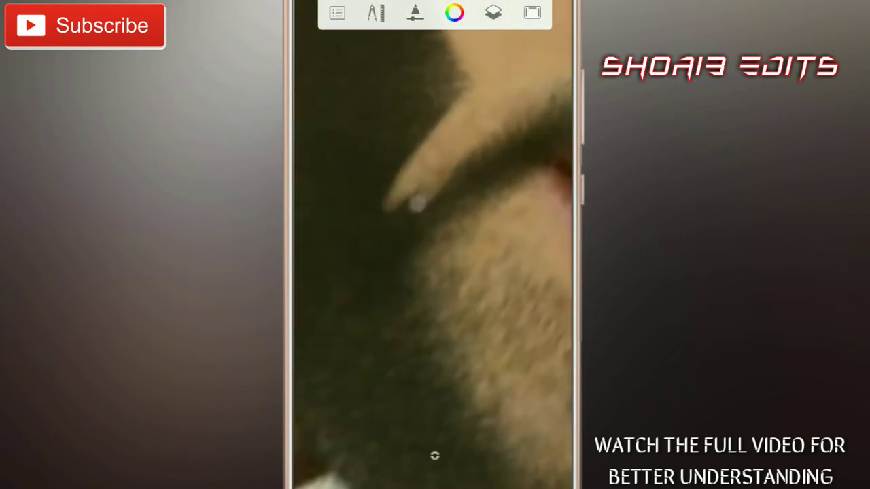
Step: Shrink the Hard Eraser to size 3.6
{"action": "left_click", "coordinate": [435, 454]}
{"action": "scroll", "coordinate": [431, 152], "scroll_direction": "down", "scroll_amount": 3}
{"action": "mouse_move", "coordinate": [358, 213]}
{"action": "left_mouse_down"}
{"action": "mouse_move", "coordinate": [375, 235]}
{"action": "mouse_move", "coordinate": [305, 248]}
{"action": "left_mouse_up"}
{"action": "left_click_drag", "start_coordinate": [380, 203], "coordinate": [424, 142]}
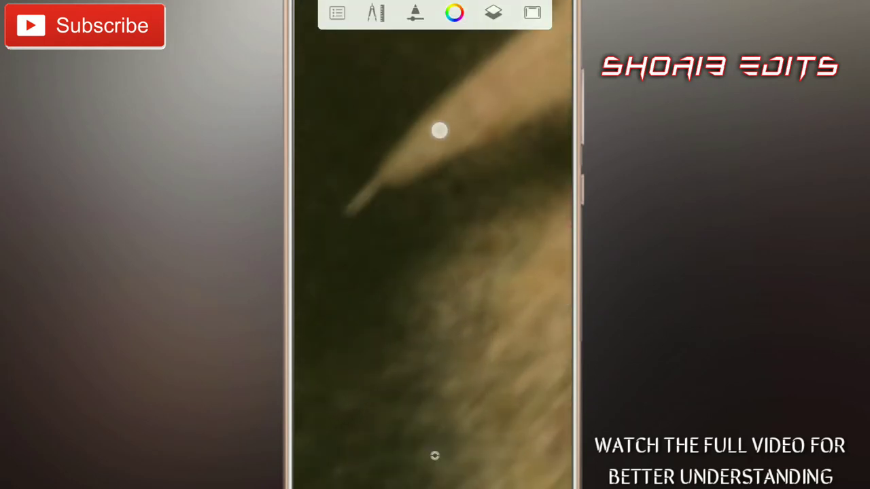
{"action": "scroll", "coordinate": [430, 151], "scroll_direction": "down", "scroll_amount": 3}
{"action": "scroll", "coordinate": [433, 205], "scroll_direction": "down", "scroll_amount": 2}
{"action": "scroll", "coordinate": [409, 178], "scroll_direction": "up", "scroll_amount": 5}
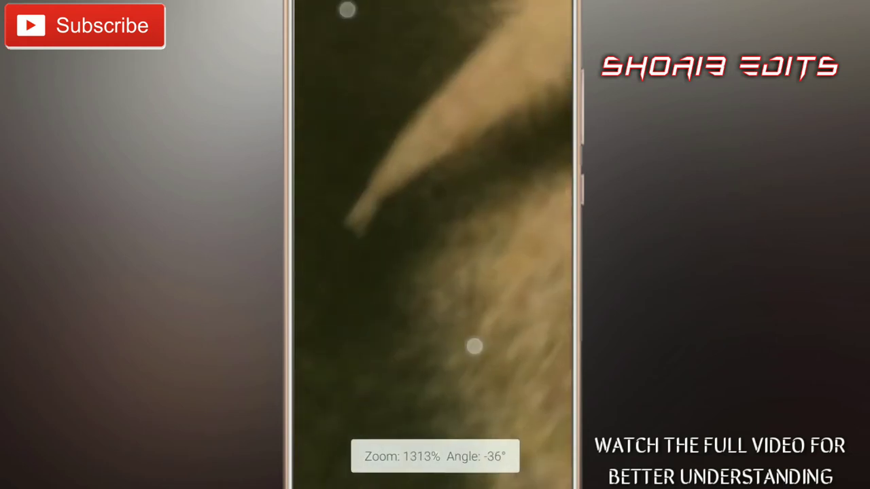
{"action": "scroll", "coordinate": [408, 149], "scroll_direction": "down", "scroll_amount": 5}
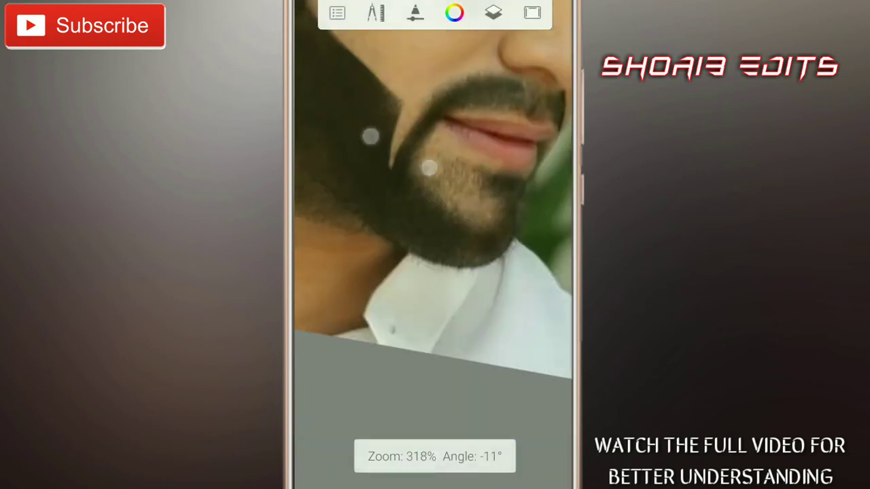
{"action": "scroll", "coordinate": [408, 163], "scroll_direction": "down", "scroll_amount": 3}
{"action": "scroll", "coordinate": [414, 204], "scroll_direction": "down", "scroll_amount": 2}
{"action": "scroll", "coordinate": [416, 202], "scroll_direction": "down", "scroll_amount": 1}
Step: Switch to the Smudge Round Bristle Brush from the Smudge set
{"action": "left_click", "coordinate": [435, 400]}
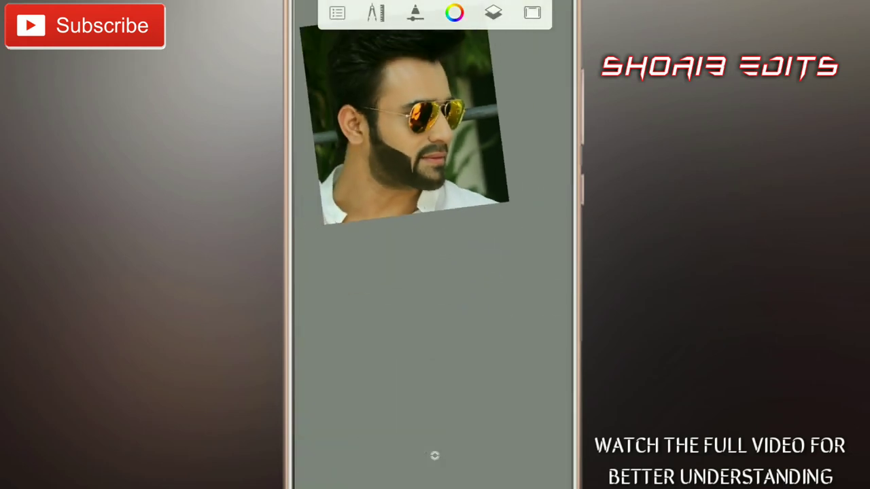
{"action": "left_click", "coordinate": [435, 196]}
{"action": "scroll", "coordinate": [493, 281], "scroll_direction": "down", "scroll_amount": 5}
{"action": "scroll", "coordinate": [493, 281], "scroll_direction": "down", "scroll_amount": 5}
{"action": "scroll", "coordinate": [507, 167], "scroll_direction": "down", "scroll_amount": 5}
{"action": "scroll", "coordinate": [507, 166], "scroll_direction": "down", "scroll_amount": 5}
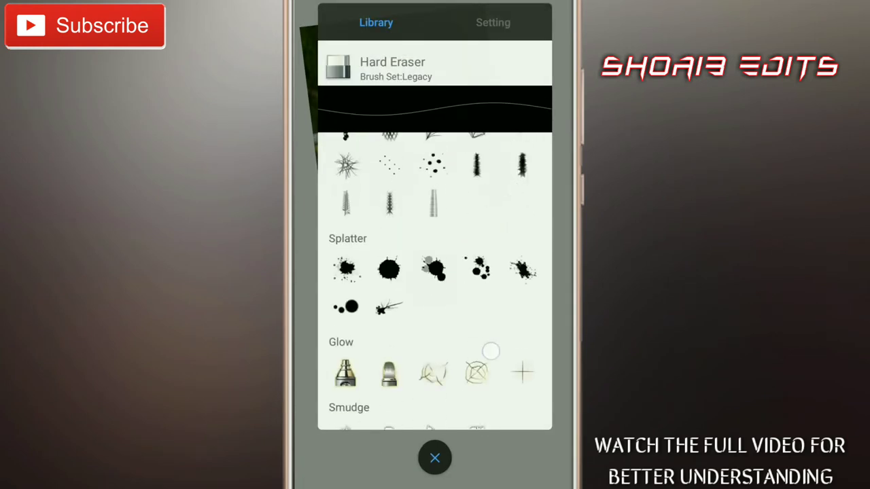
{"action": "scroll", "coordinate": [491, 351], "scroll_direction": "down", "scroll_amount": 5}
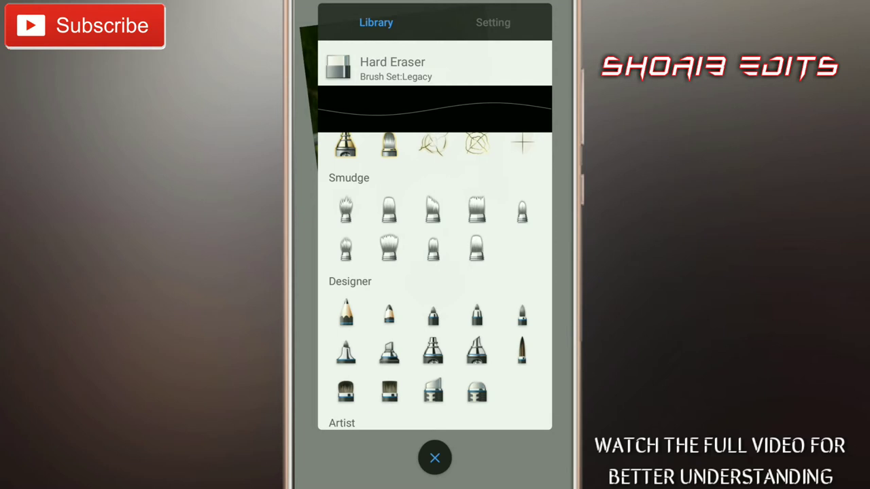
{"action": "left_click", "coordinate": [389, 247]}
{"action": "left_click", "coordinate": [435, 457]}
{"action": "scroll", "coordinate": [438, 231], "scroll_direction": "up", "scroll_amount": 2}
Step: Set the smudge brush to 12.6 and blend the beard edges into the chin and cheek
{"action": "scroll", "coordinate": [438, 231], "scroll_direction": "up", "scroll_amount": 5}
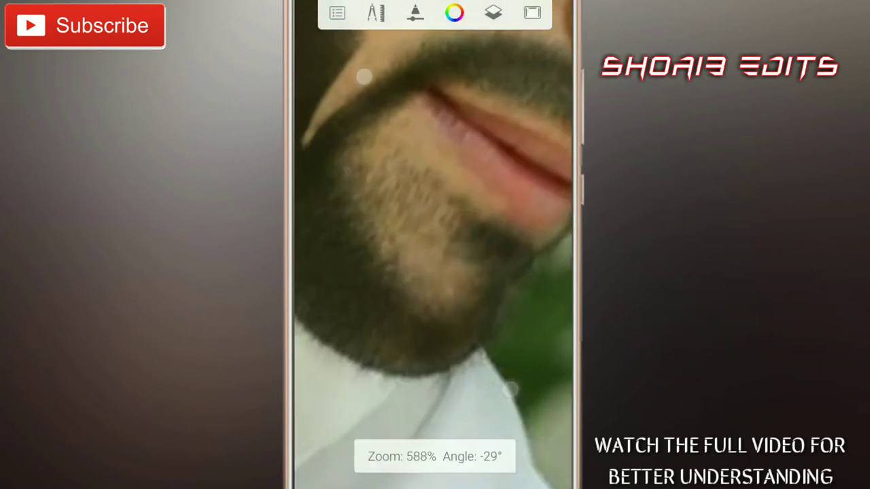
{"action": "left_click_drag", "start_coordinate": [364, 76], "coordinate": [380, 224]}
{"action": "scroll", "coordinate": [400, 167], "scroll_direction": "up", "scroll_amount": 2}
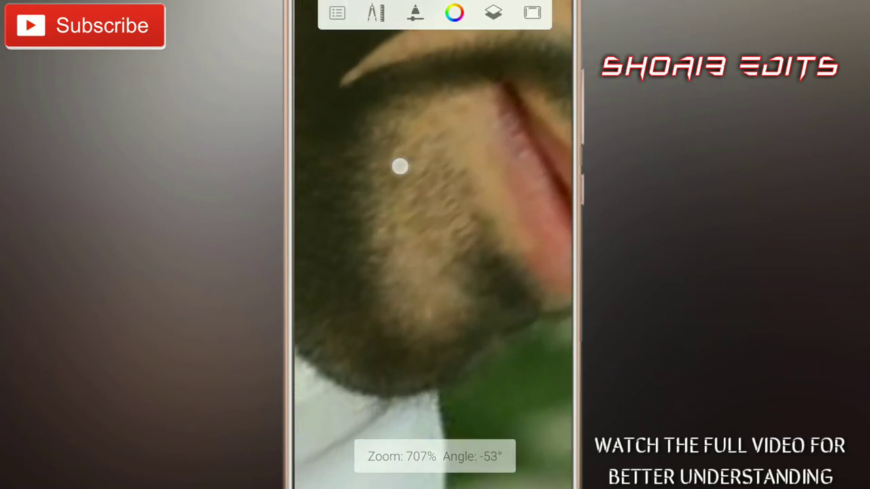
{"action": "left_click", "coordinate": [493, 13]}
{"action": "left_click", "coordinate": [384, 163]}
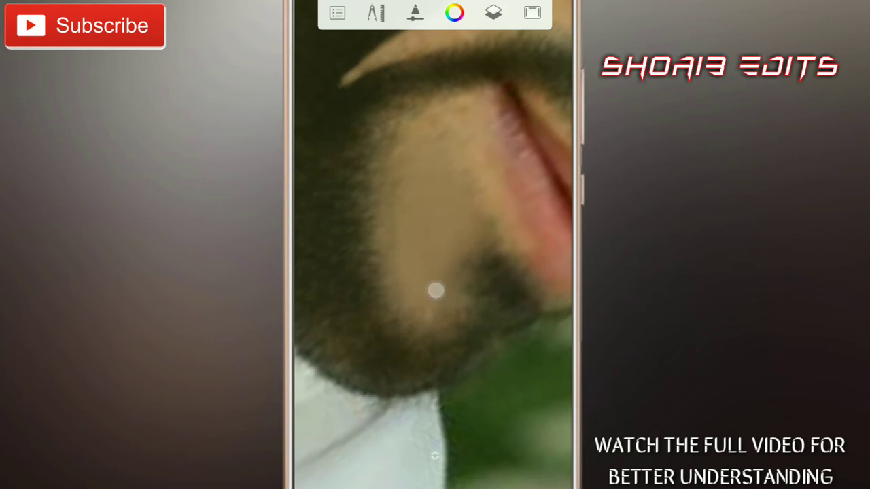
{"action": "scroll", "coordinate": [413, 177], "scroll_direction": "up", "scroll_amount": 3}
{"action": "scroll", "coordinate": [413, 204], "scroll_direction": "up", "scroll_amount": 3}
{"action": "scroll", "coordinate": [407, 272], "scroll_direction": "up", "scroll_amount": 3}
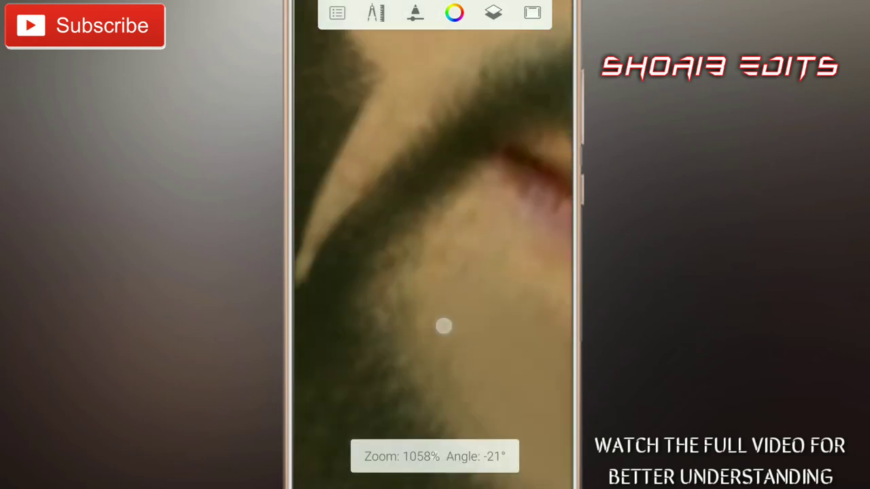
{"action": "scroll", "coordinate": [420, 225], "scroll_direction": "down", "scroll_amount": 2}
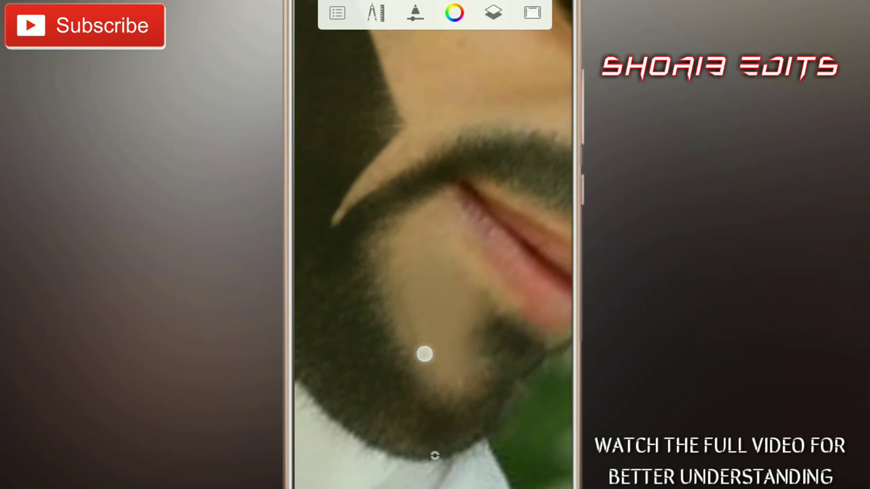
{"action": "left_click_drag", "start_coordinate": [391, 236], "coordinate": [471, 236]}
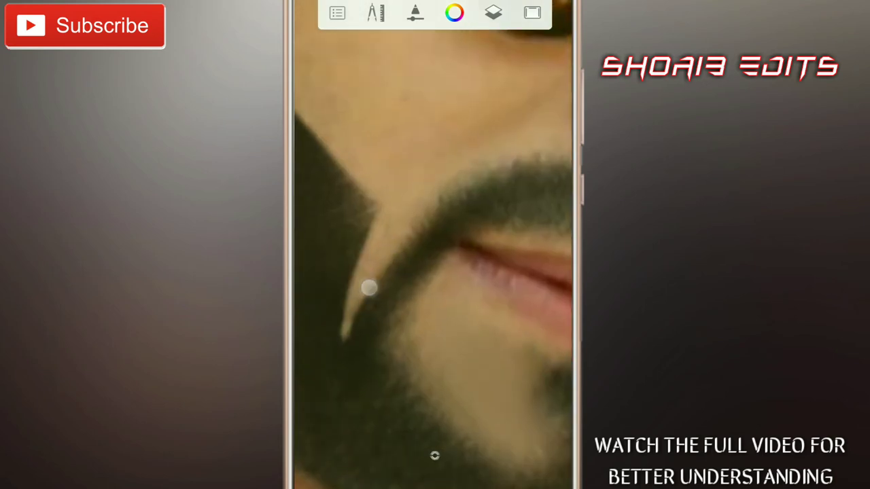
{"action": "mouse_move", "coordinate": [366, 307]}
{"action": "left_mouse_down"}
{"action": "mouse_move", "coordinate": [386, 152]}
{"action": "mouse_move", "coordinate": [357, 129]}
{"action": "left_mouse_up"}
Step: Select the Anemone_2 brush from the Shape set again
{"action": "left_click", "coordinate": [435, 455]}
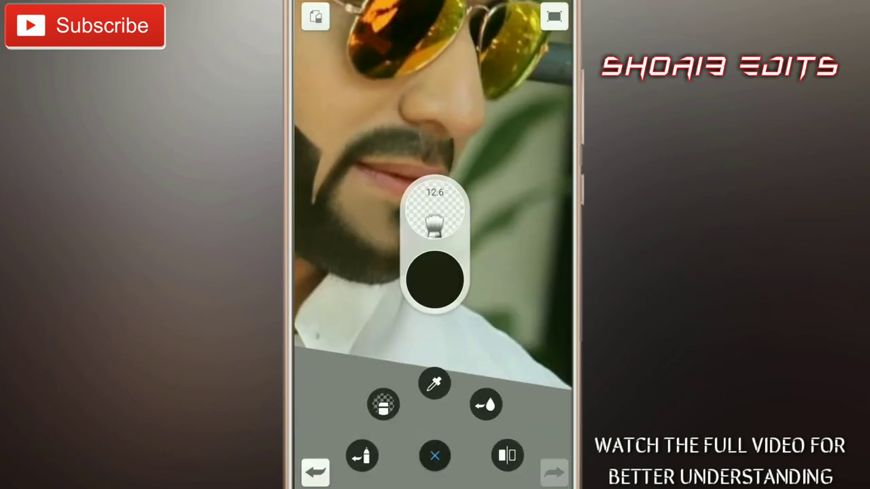
{"action": "left_click", "coordinate": [385, 403]}
{"action": "left_click_drag", "start_coordinate": [435, 381], "coordinate": [432, 322]}
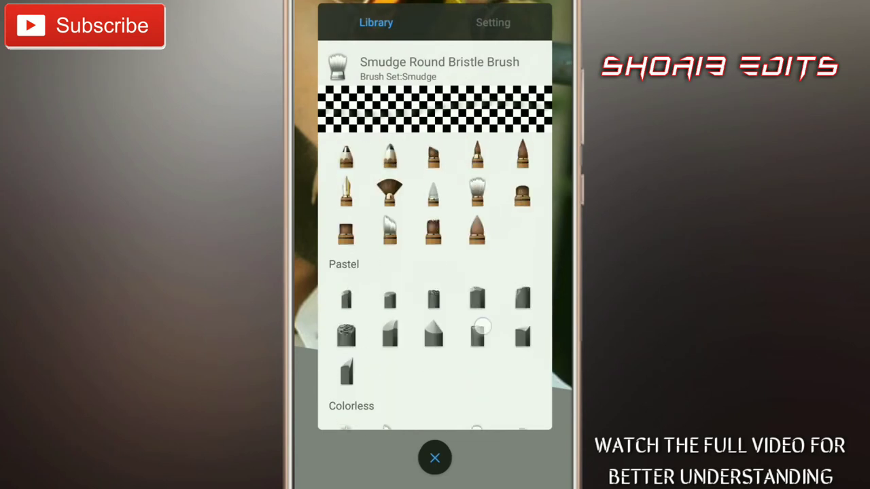
{"action": "left_click_drag", "start_coordinate": [508, 203], "coordinate": [507, 357]}
{"action": "left_click_drag", "start_coordinate": [499, 215], "coordinate": [499, 258]}
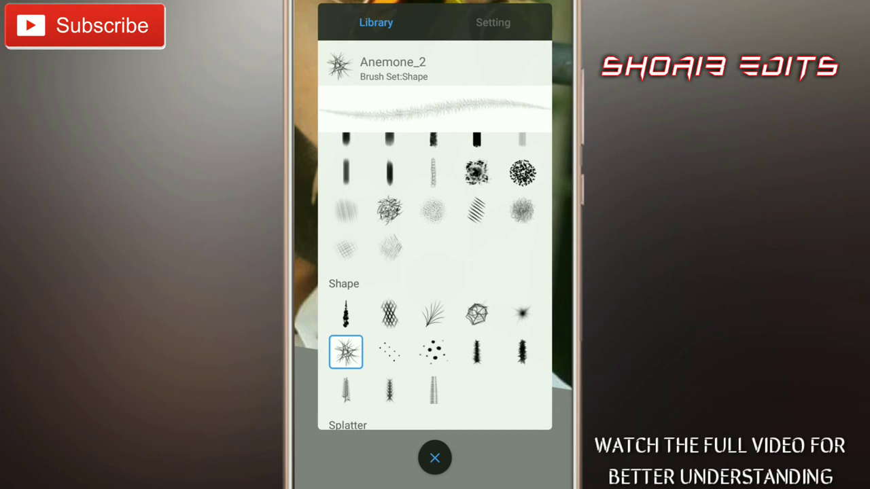
{"action": "left_click", "coordinate": [493, 22]}
{"action": "left_click", "coordinate": [435, 457]}
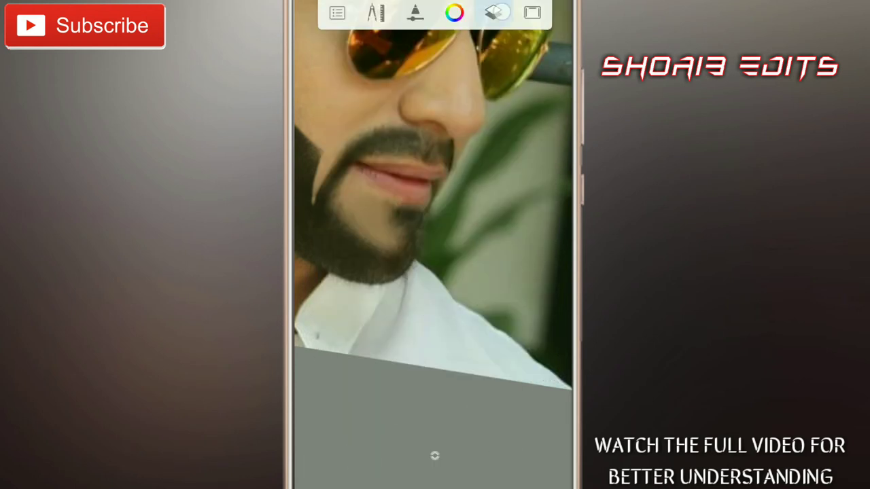
{"action": "left_click", "coordinate": [342, 126]}
{"action": "scroll", "coordinate": [448, 194], "scroll_direction": "up", "scroll_amount": 5}
{"action": "scroll", "coordinate": [384, 235], "scroll_direction": "up", "scroll_amount": 2}
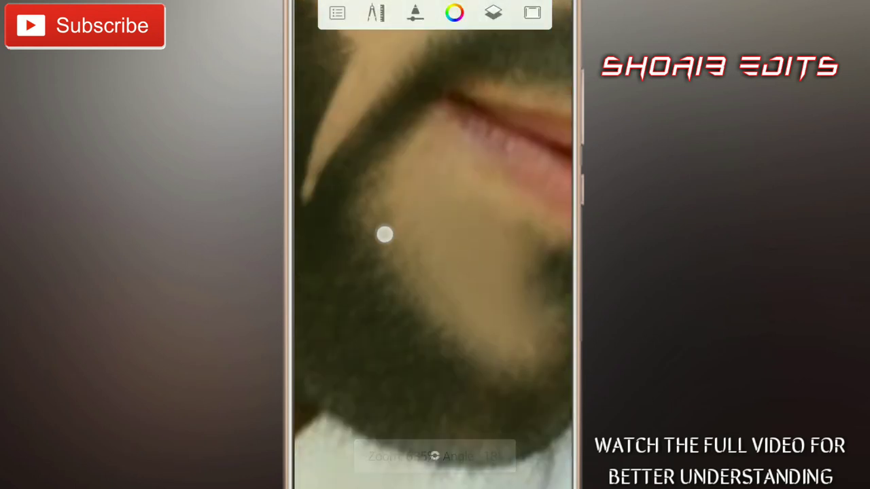
{"action": "left_click_drag", "start_coordinate": [384, 235], "coordinate": [435, 299]}
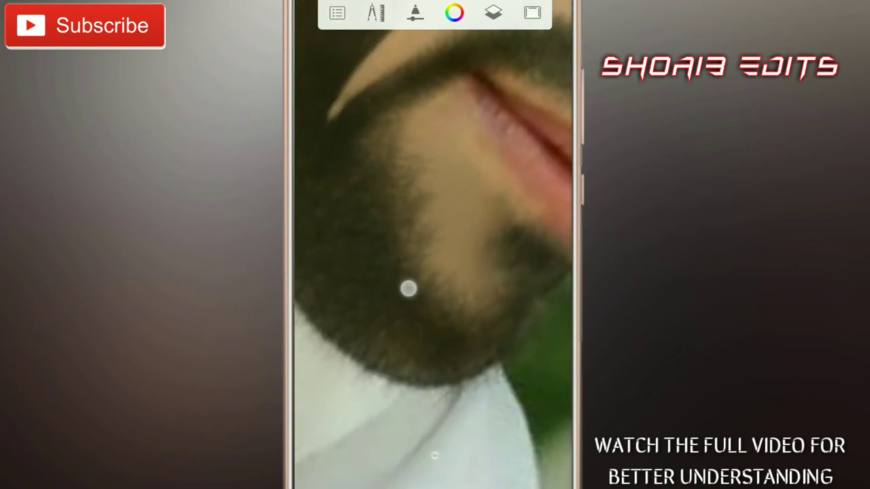
{"action": "scroll", "coordinate": [408, 289], "scroll_direction": "down", "scroll_amount": 5}
{"action": "scroll", "coordinate": [373, 111], "scroll_direction": "up", "scroll_amount": 5}
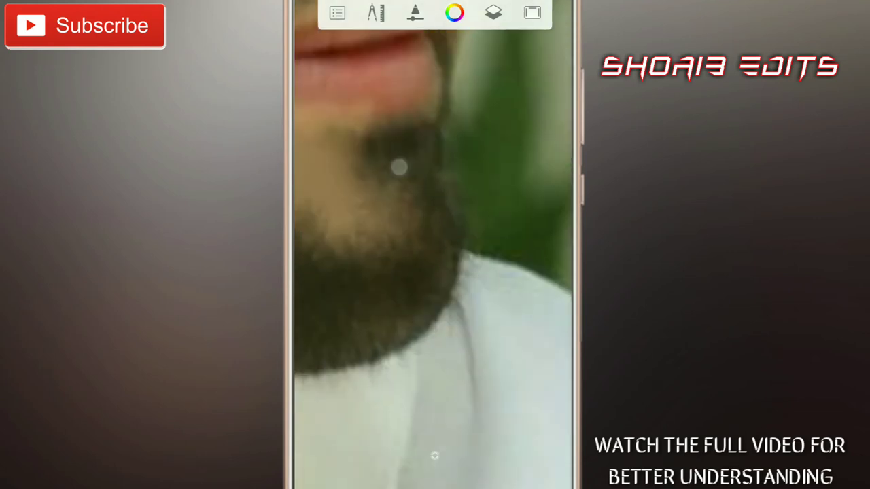
{"action": "scroll", "coordinate": [396, 183], "scroll_direction": "down", "scroll_amount": 5}
{"action": "scroll", "coordinate": [408, 210], "scroll_direction": "down", "scroll_amount": 5}
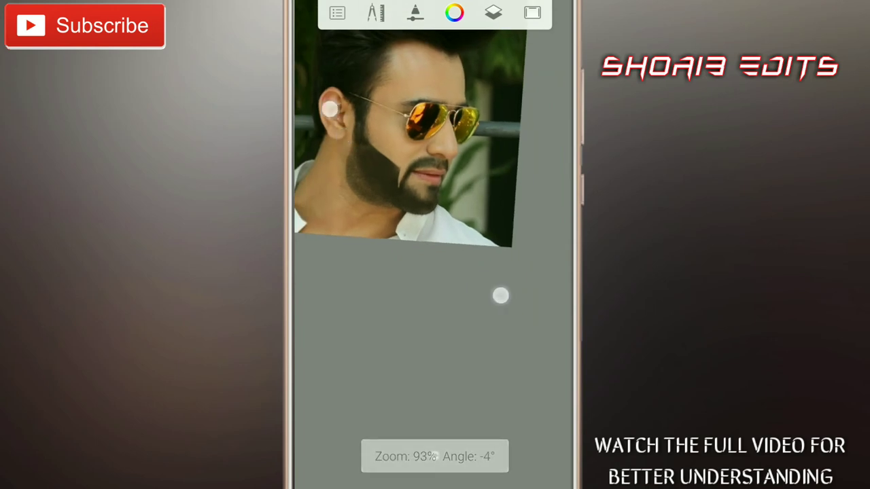
{"action": "scroll", "coordinate": [431, 204], "scroll_direction": "up", "scroll_amount": 5}
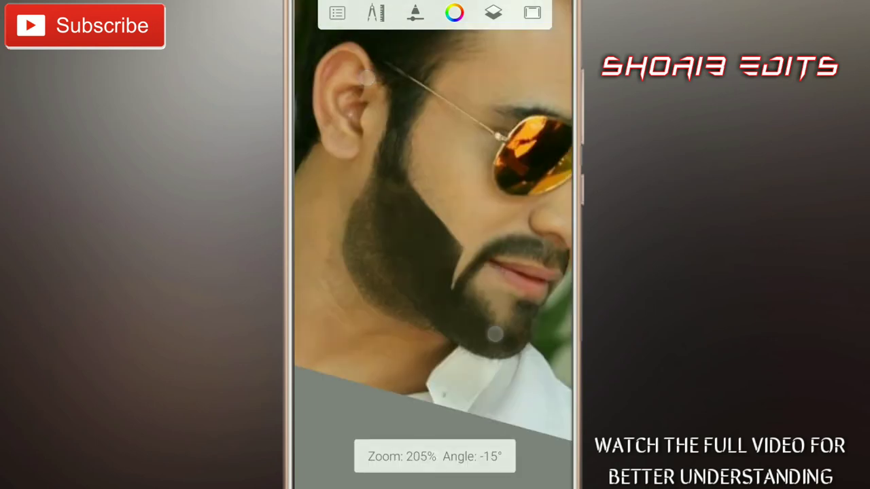
{"action": "scroll", "coordinate": [426, 299], "scroll_direction": "up", "scroll_amount": 3}
{"action": "scroll", "coordinate": [425, 299], "scroll_direction": "down", "scroll_amount": 5}
{"action": "scroll", "coordinate": [425, 272], "scroll_direction": "down", "scroll_amount": 2}
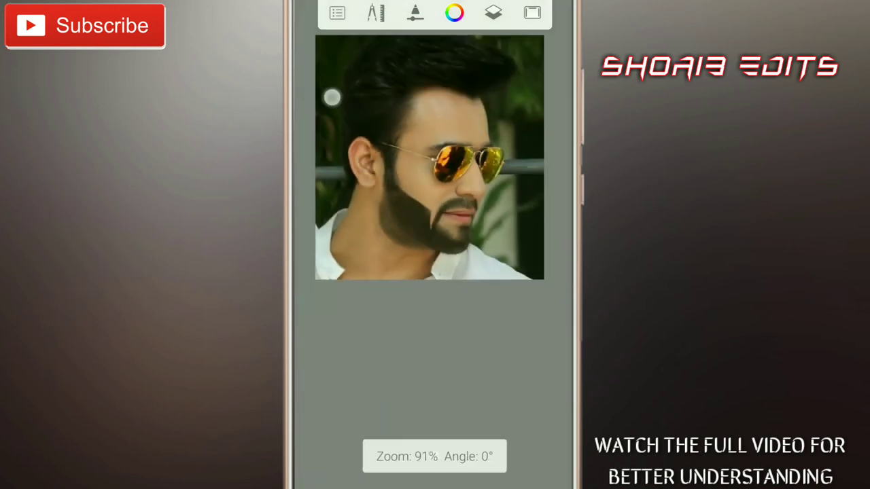
{"action": "scroll", "coordinate": [433, 271], "scroll_direction": "up", "scroll_amount": 2}
{"action": "scroll", "coordinate": [432, 270], "scroll_direction": "down", "scroll_amount": 1}
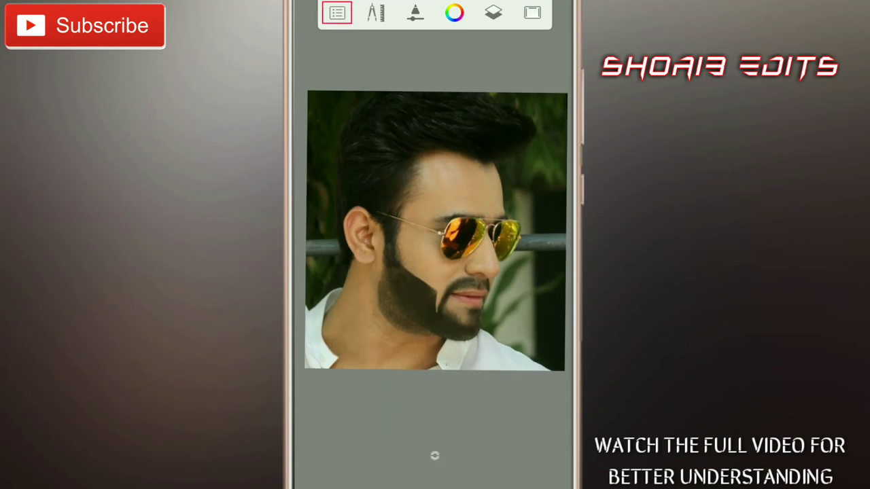
Step: Go to the Gallery and choose Save current sketch in the Sketch Updated prompt
{"action": "left_click", "coordinate": [337, 13]}
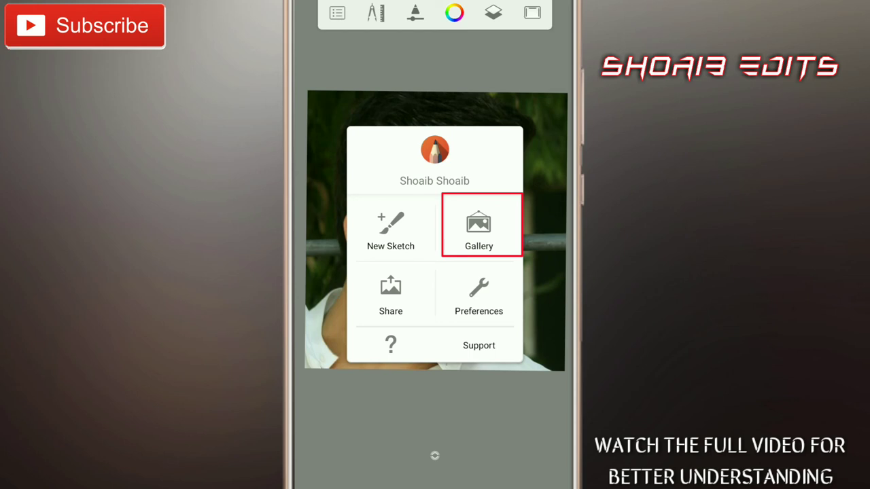
{"action": "left_click", "coordinate": [478, 228]}
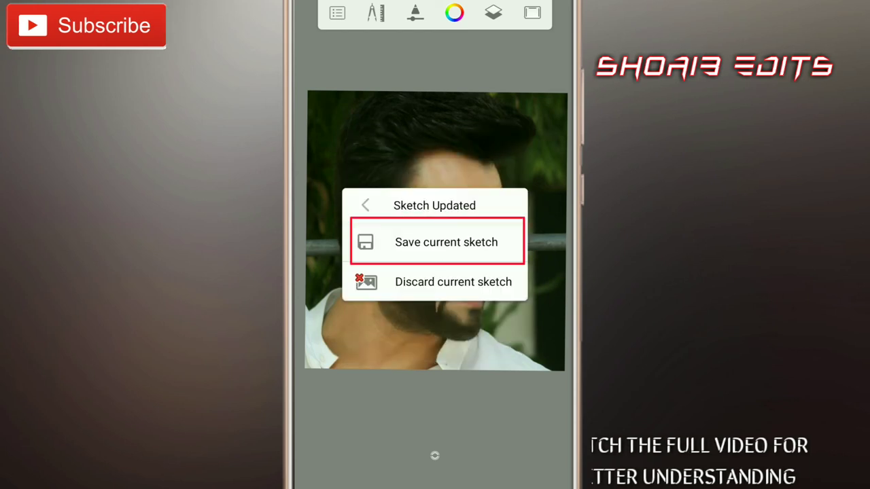
{"action": "left_click", "coordinate": [496, 248]}
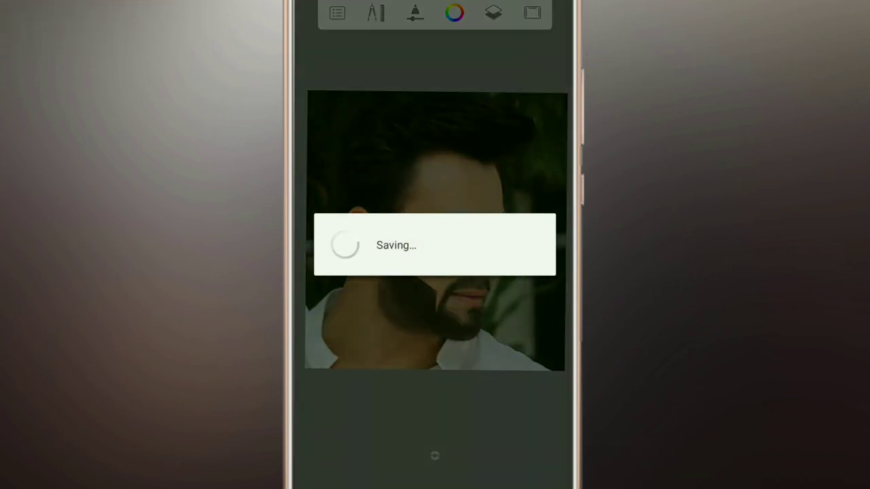